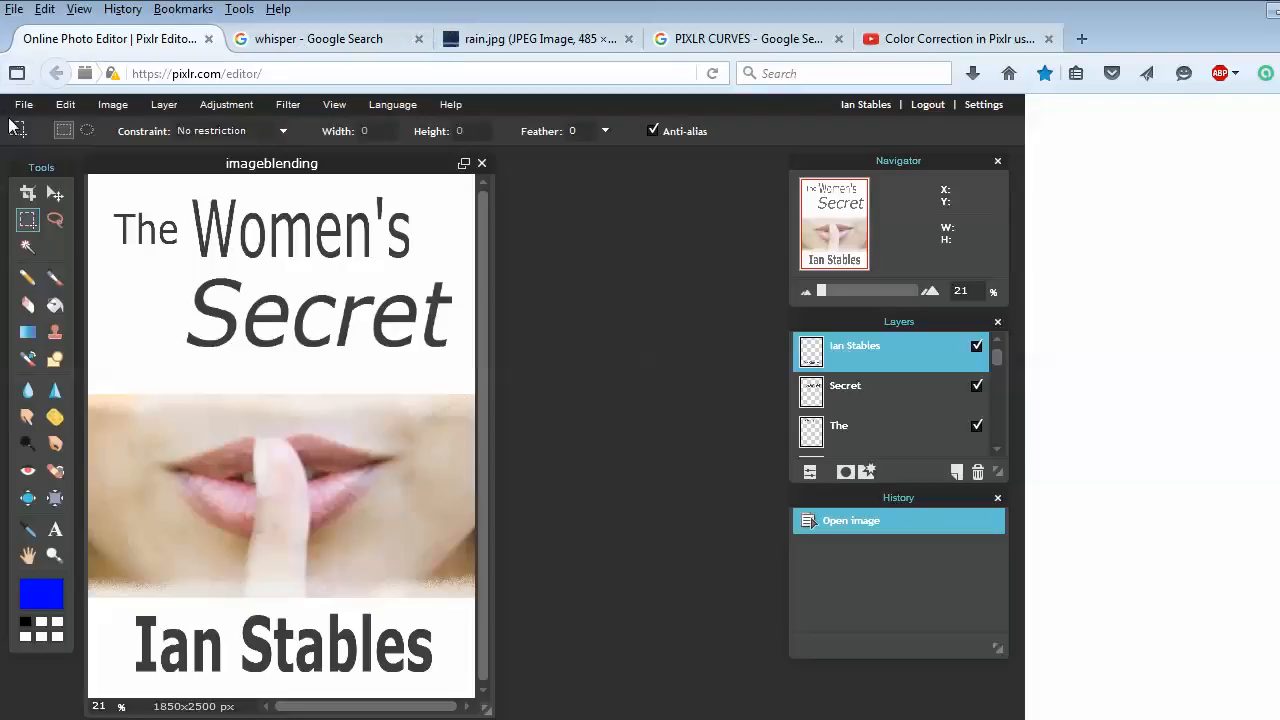
Create a new non-transparent image 1850 pixels wide and 2500 pixels high.
left_click(23, 104)
left_click(58, 135)
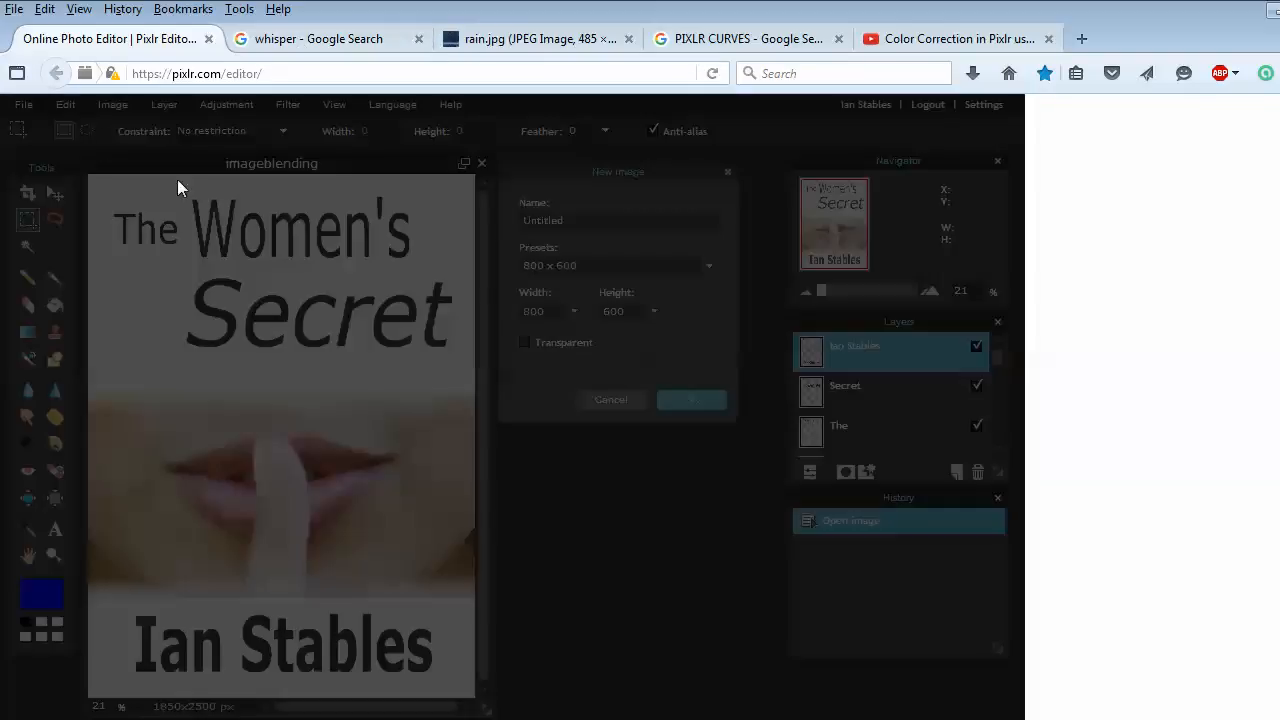
type("1850")
left_click(605, 310)
type("2500")
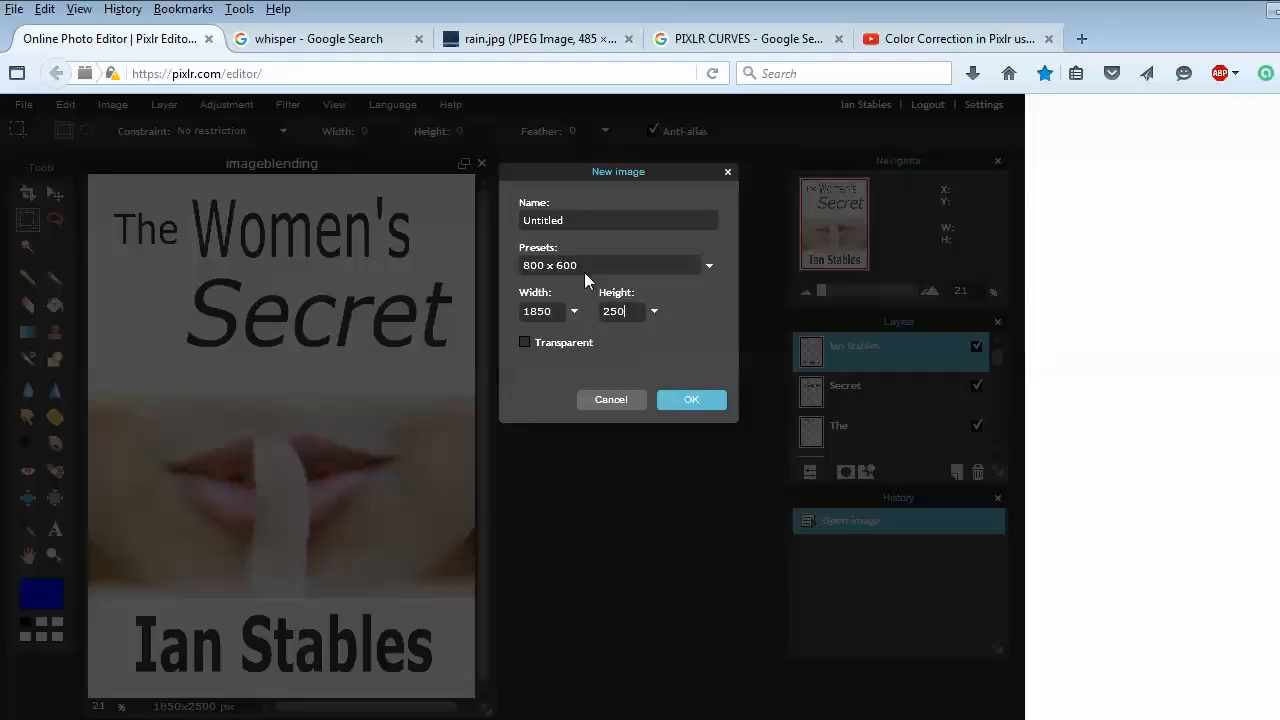
left_click(713, 403)
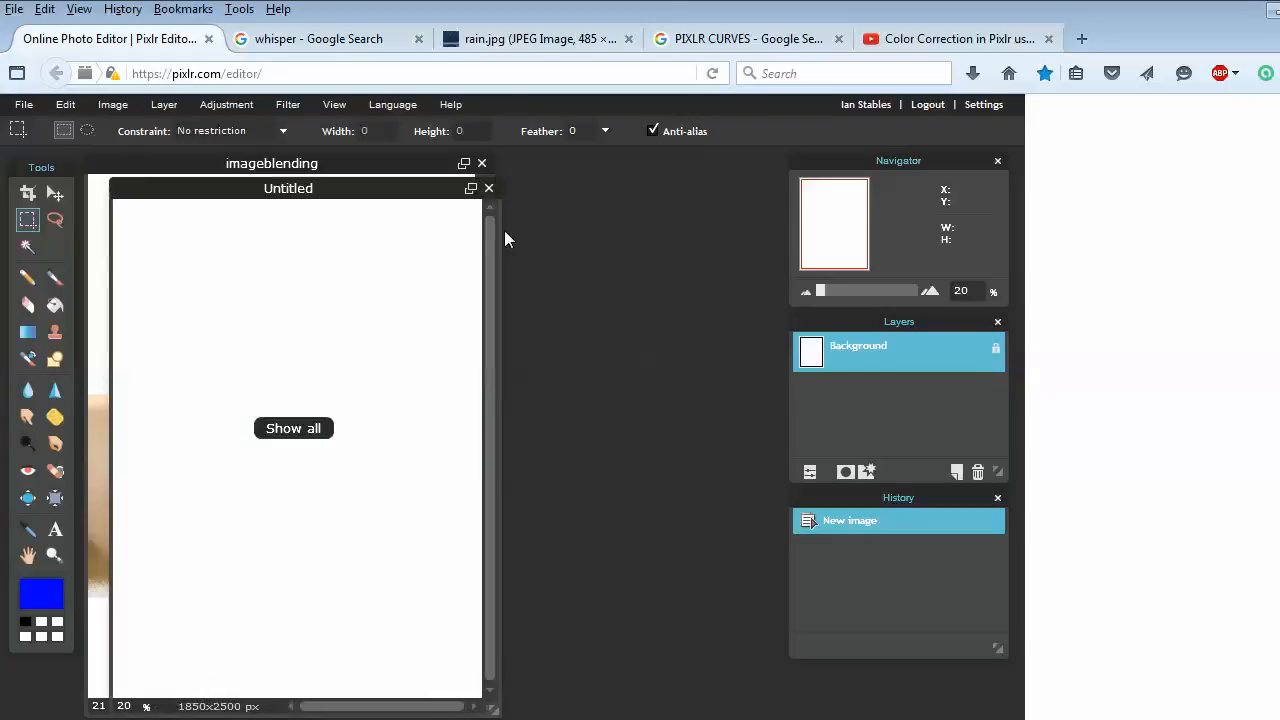
Move the blank image's window off the imageblending cover, and bring it back to the front after viewing the cover.
left_click_drag(431, 193, 486, 186)
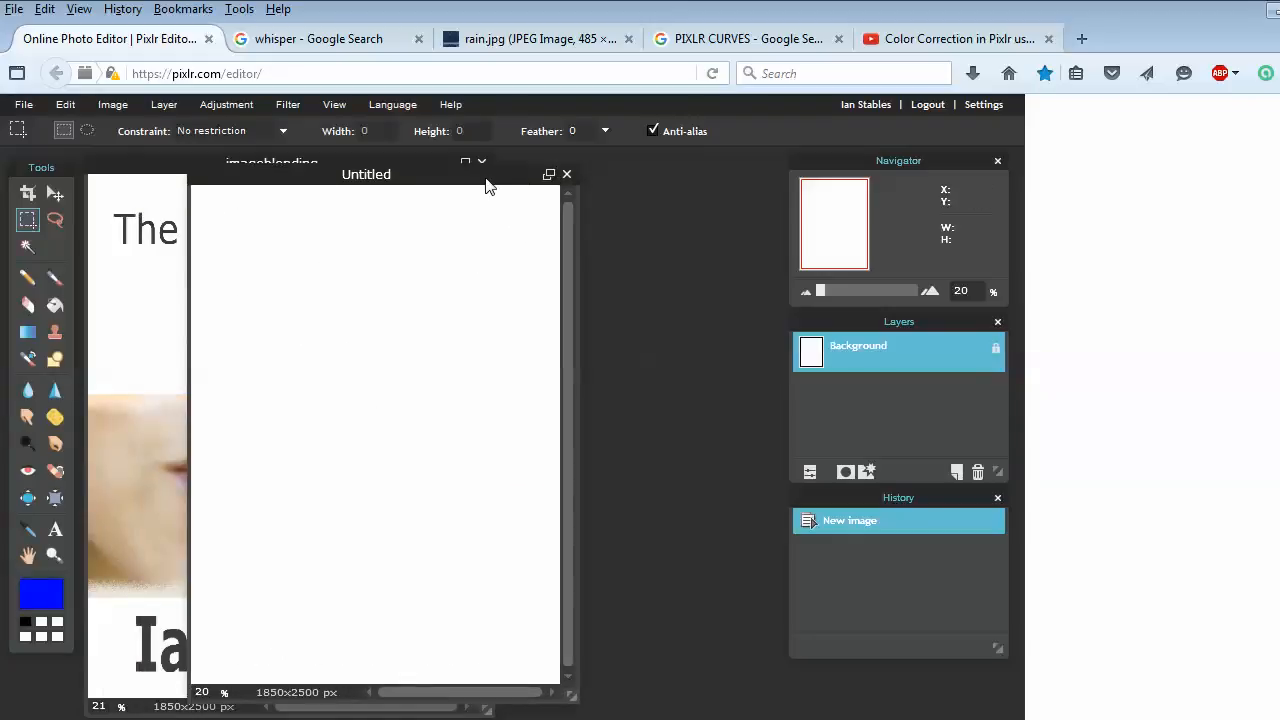
left_click(170, 245)
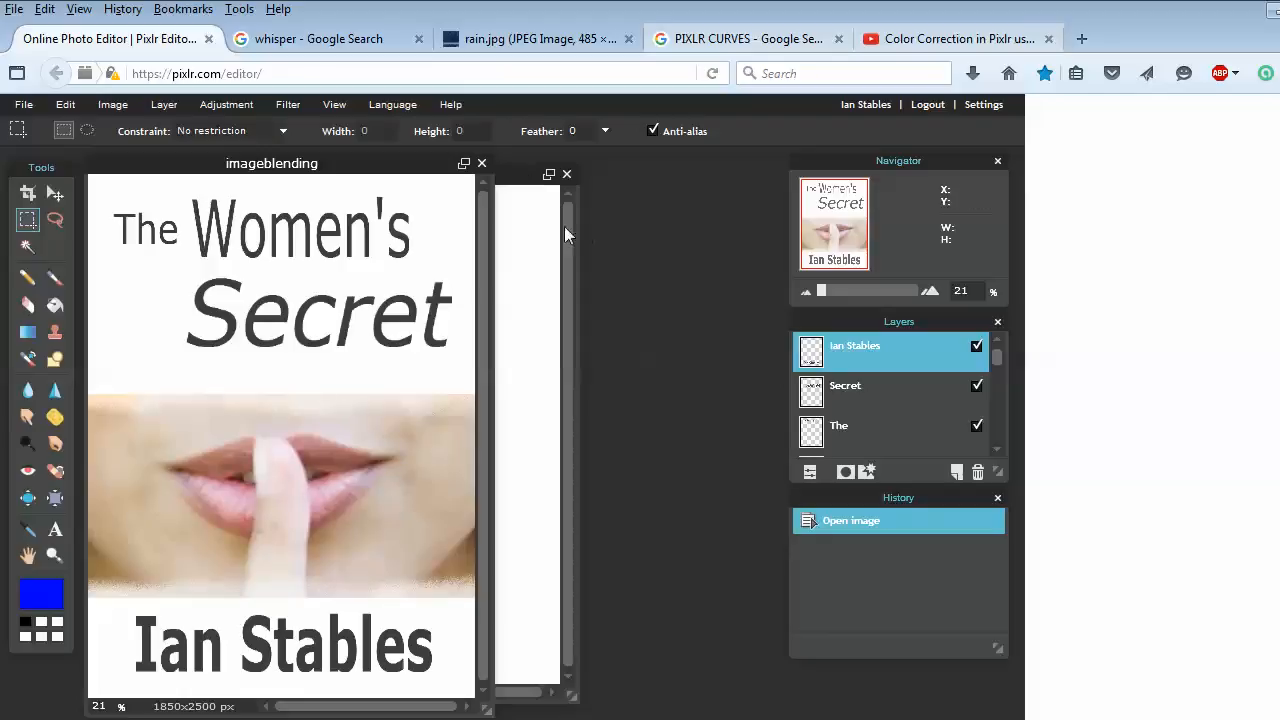
left_click(517, 185)
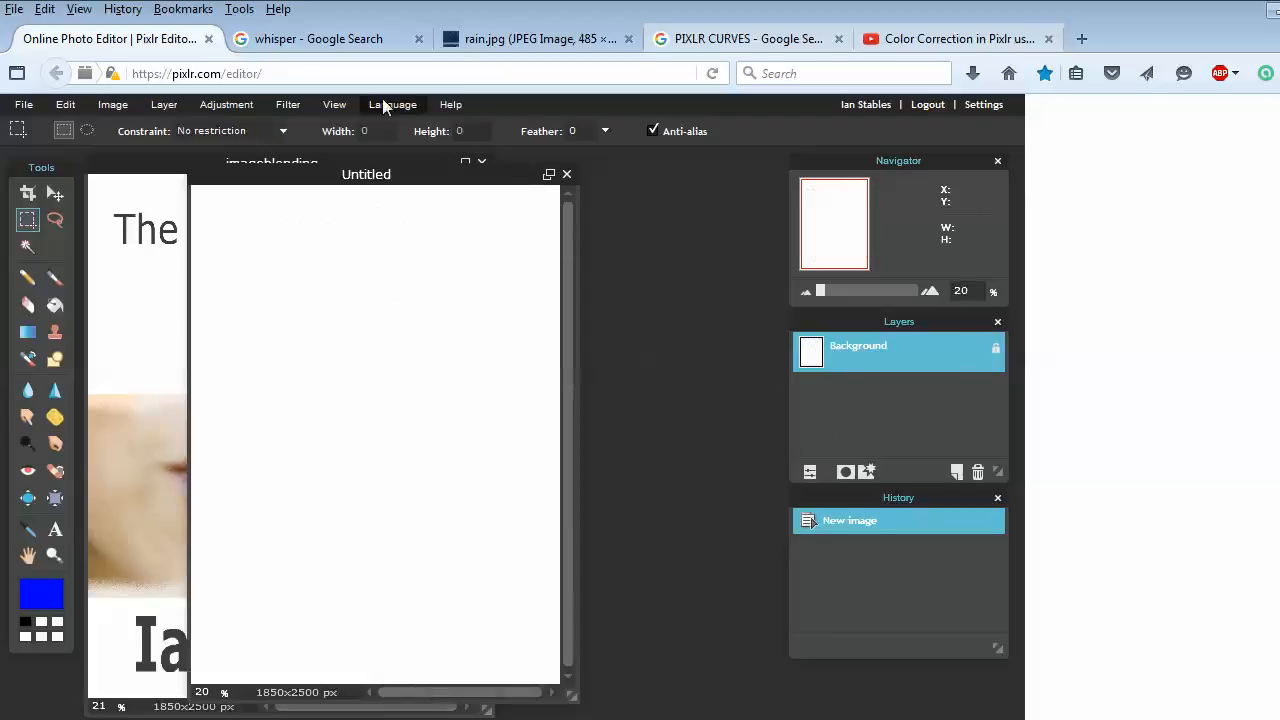
Switch to the Google image results for whisper and open the full-size 931coast.com picture of lips with a finger.
left_click(313, 40)
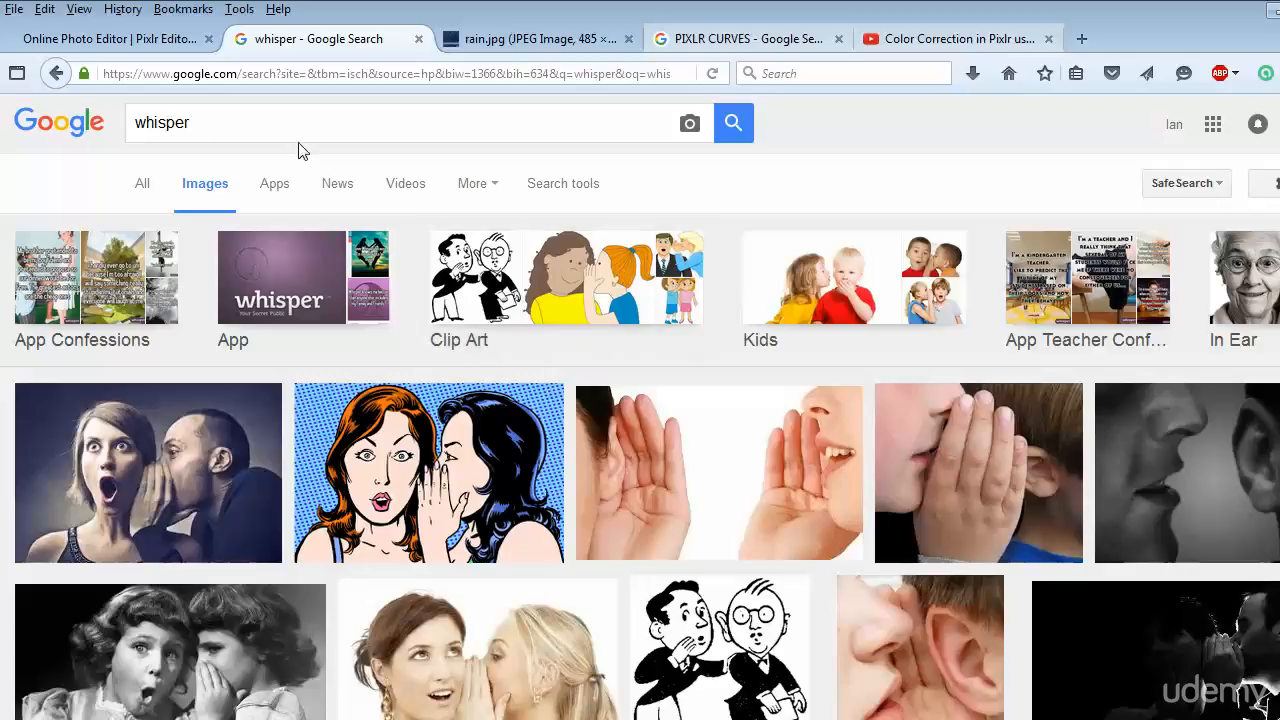
scroll(757, 357, "down", 6)
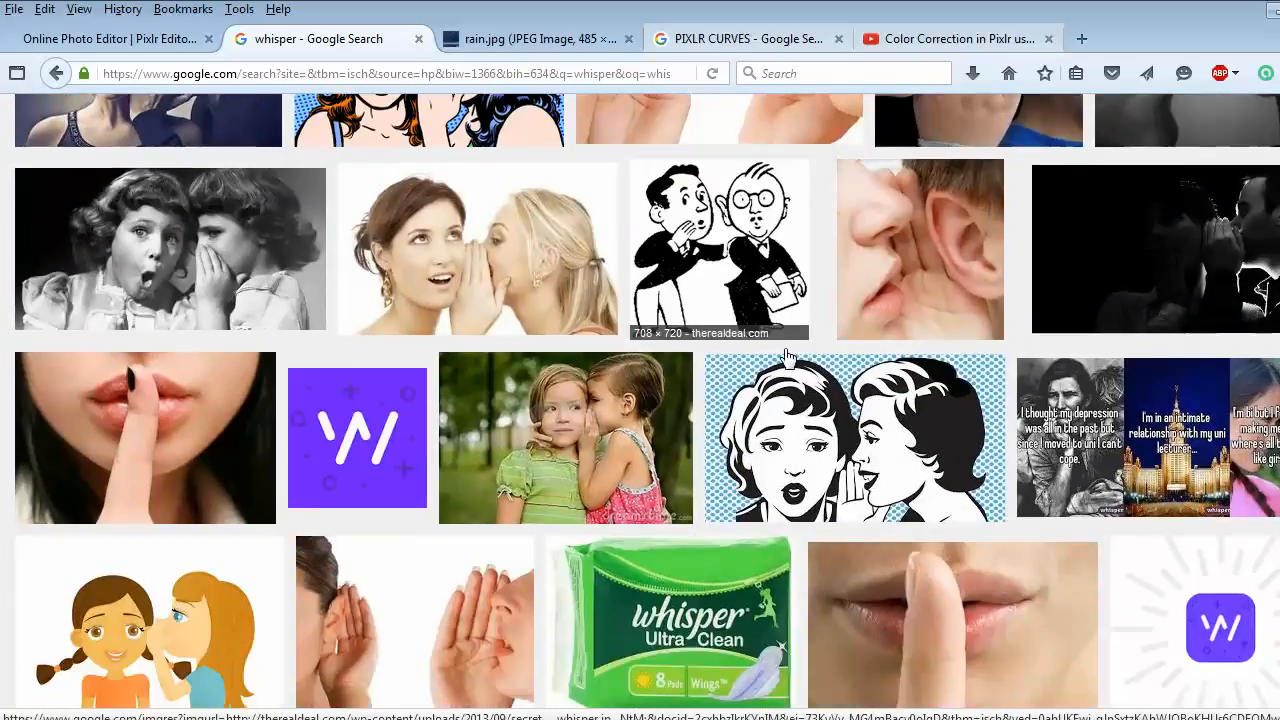
scroll(829, 374, "down", 1)
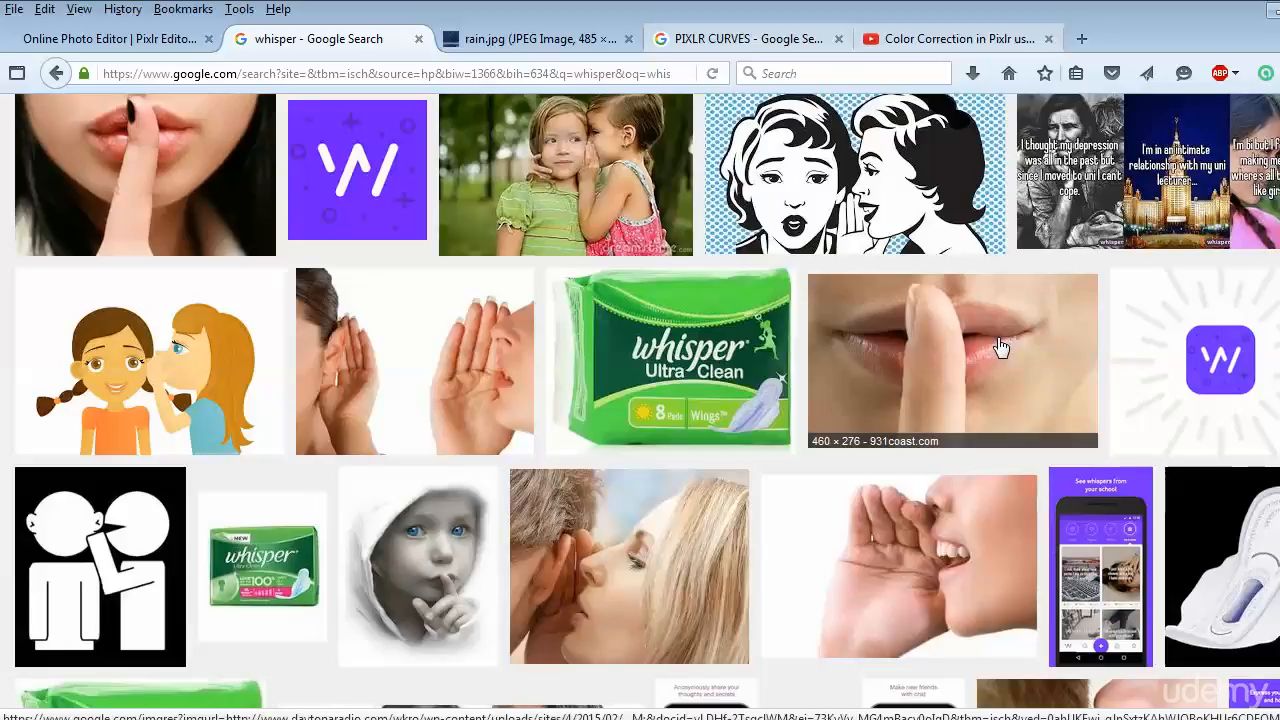
left_click(997, 345)
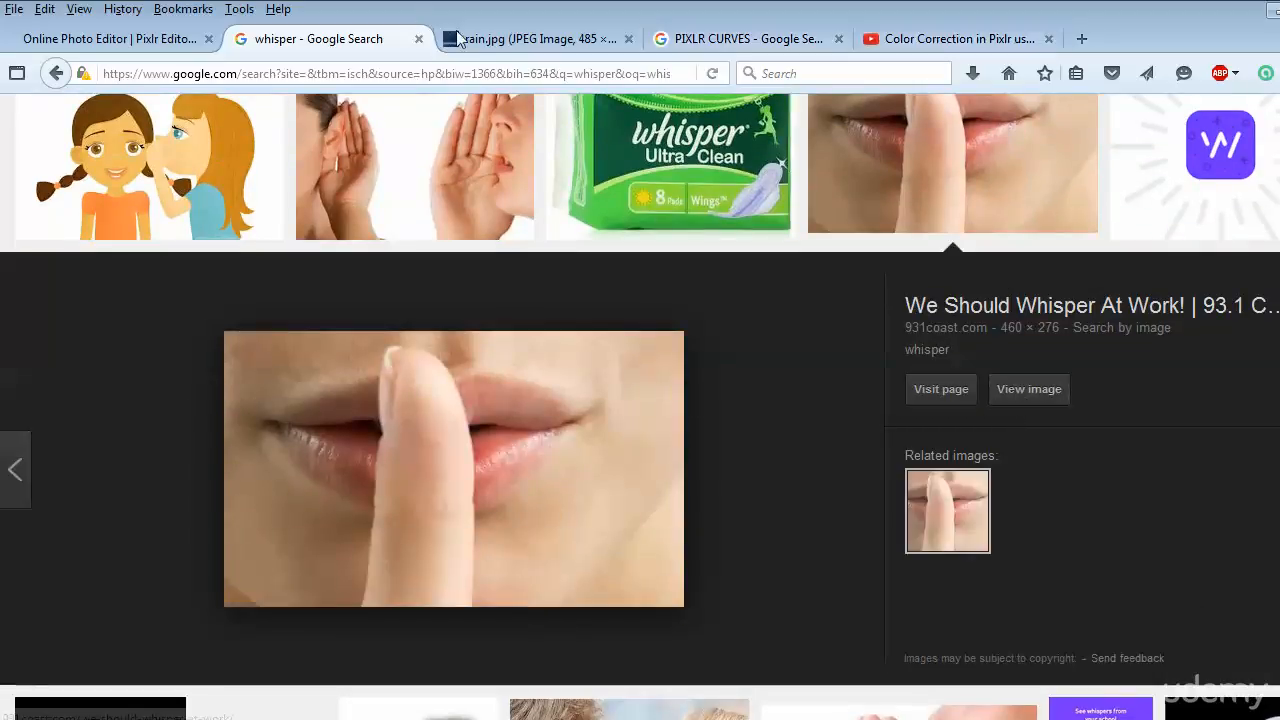
scroll(518, 216, "up", 8)
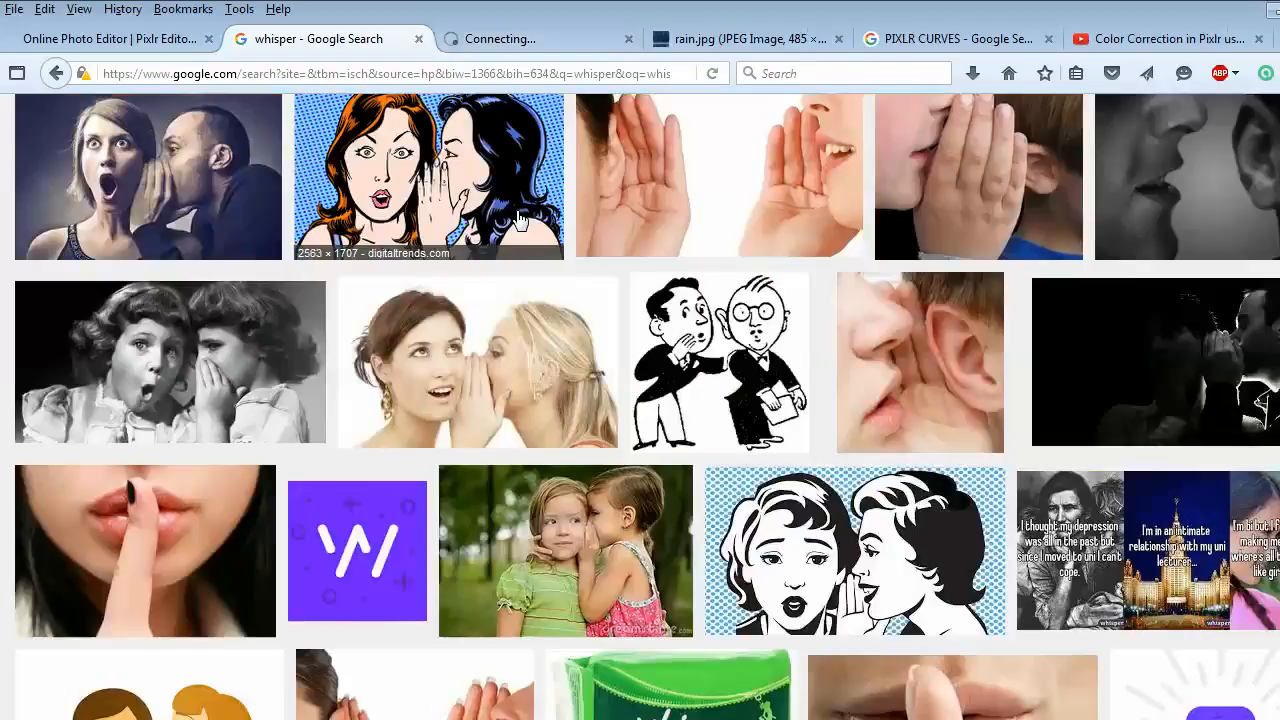
left_click(519, 38)
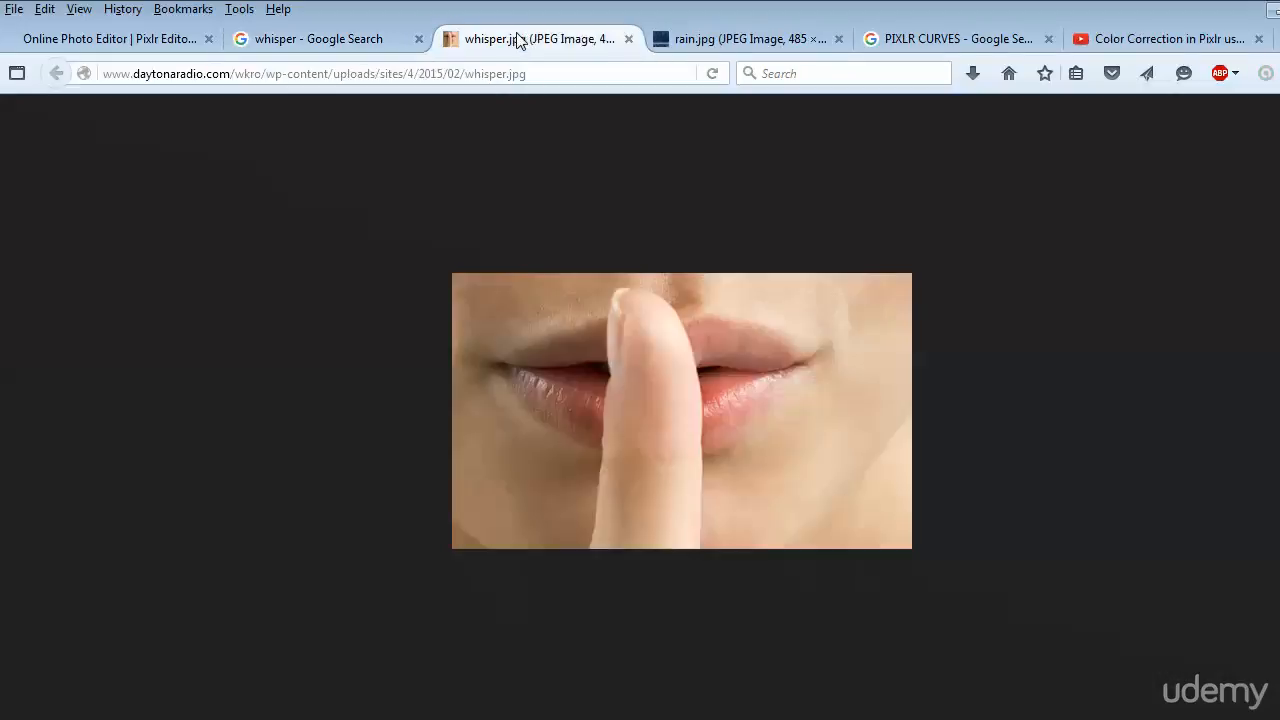
Copy the web address of whisper.jpg and close the picture's browser tab.
left_click(430, 70)
right_click(430, 70)
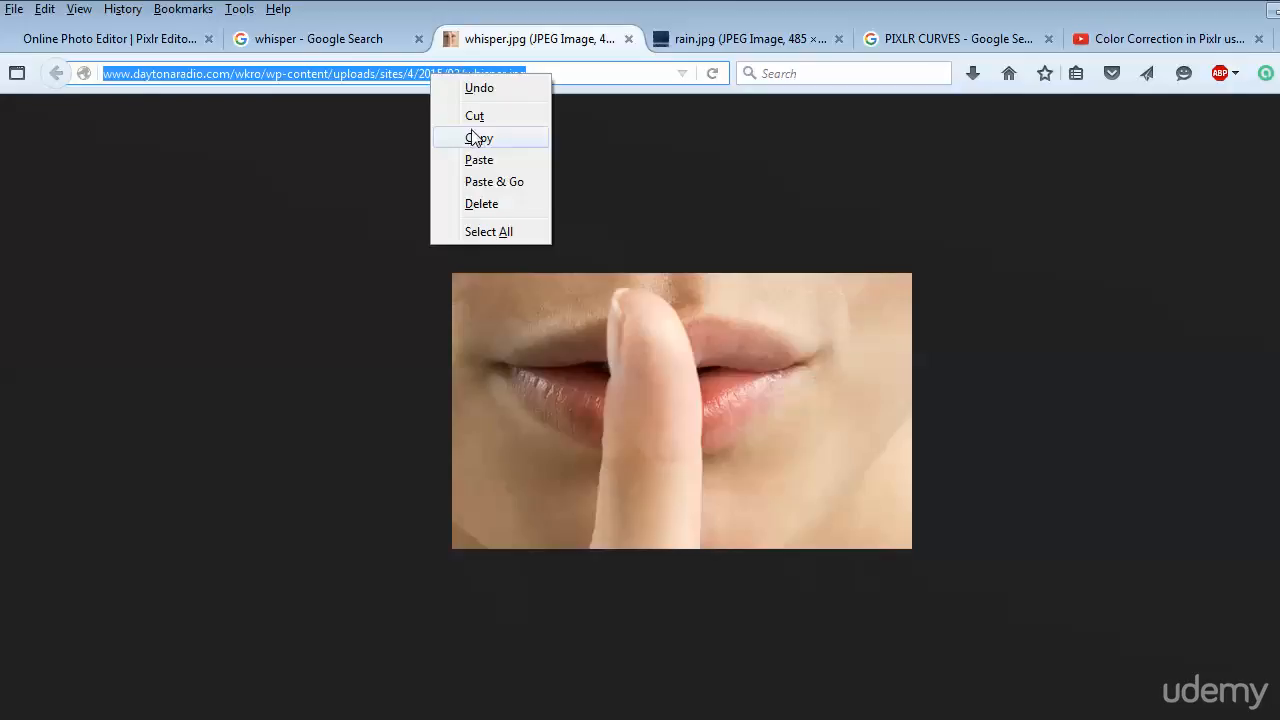
left_click(477, 138)
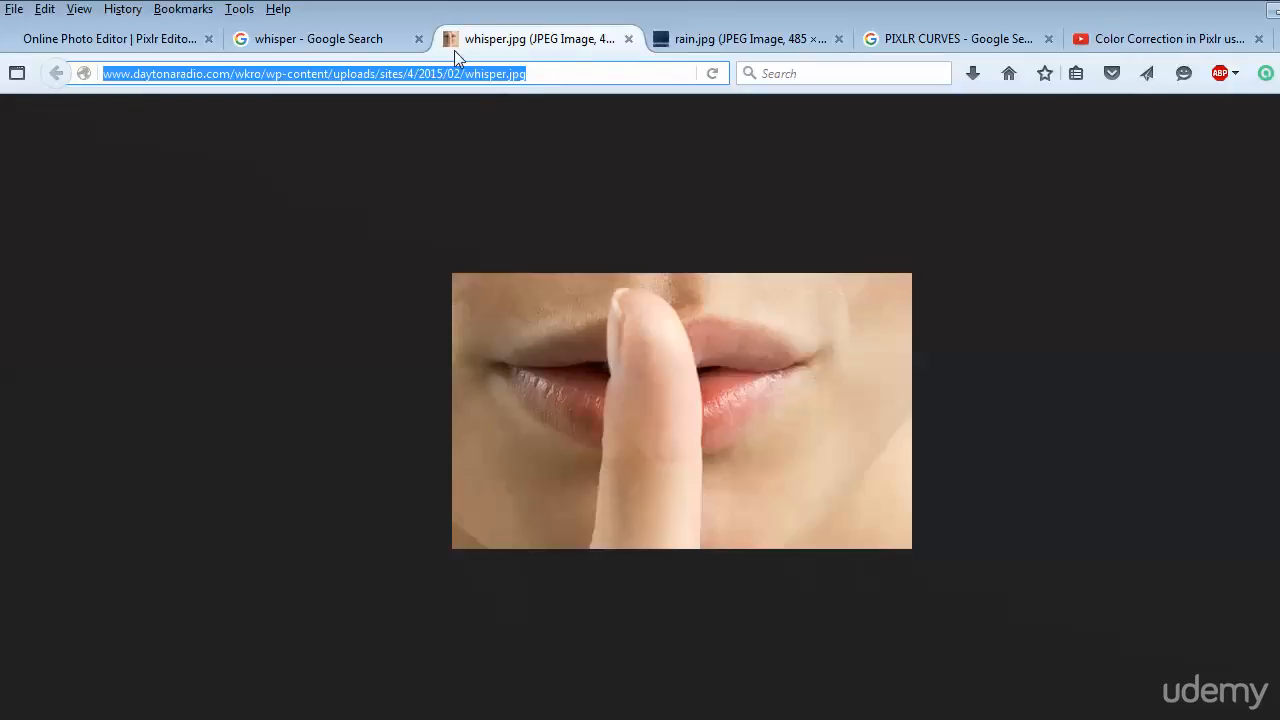
left_click_drag(540, 38, 375, 58)
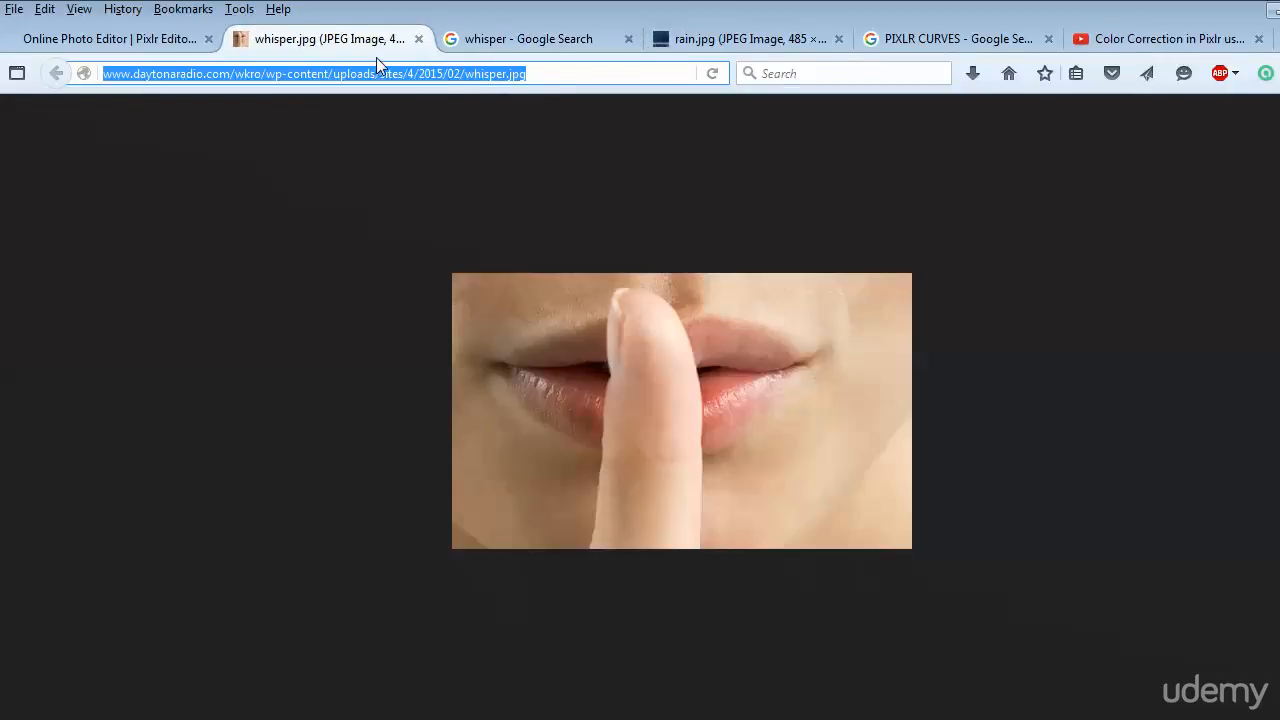
left_click(419, 39)
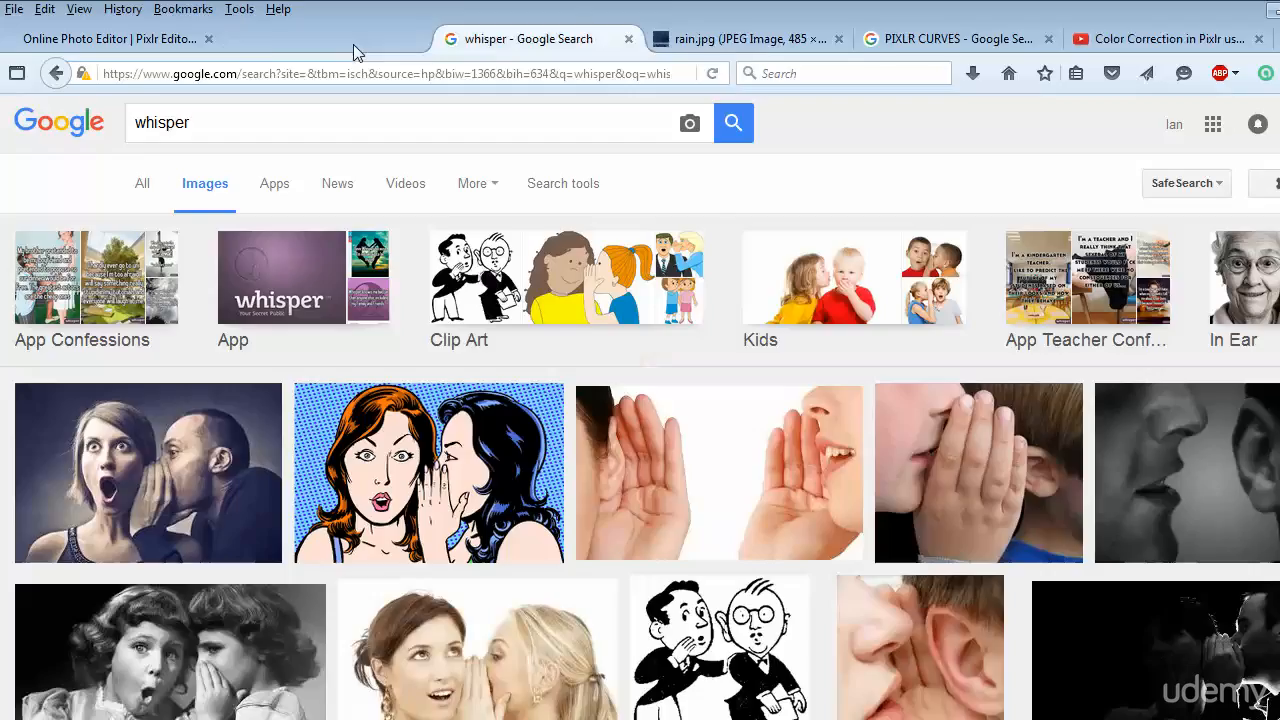
Switch to the Pixlr editor and open the copied image URL as a layer in the blank image.
left_click(195, 40)
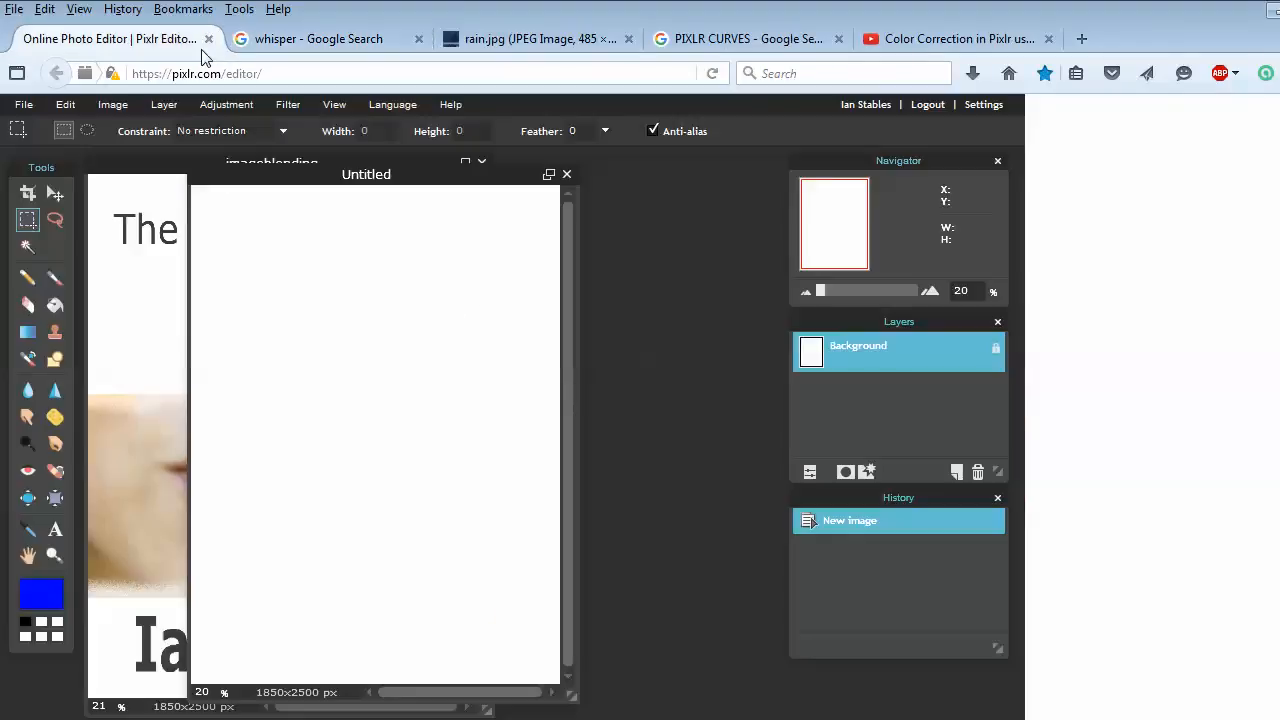
left_click(168, 105)
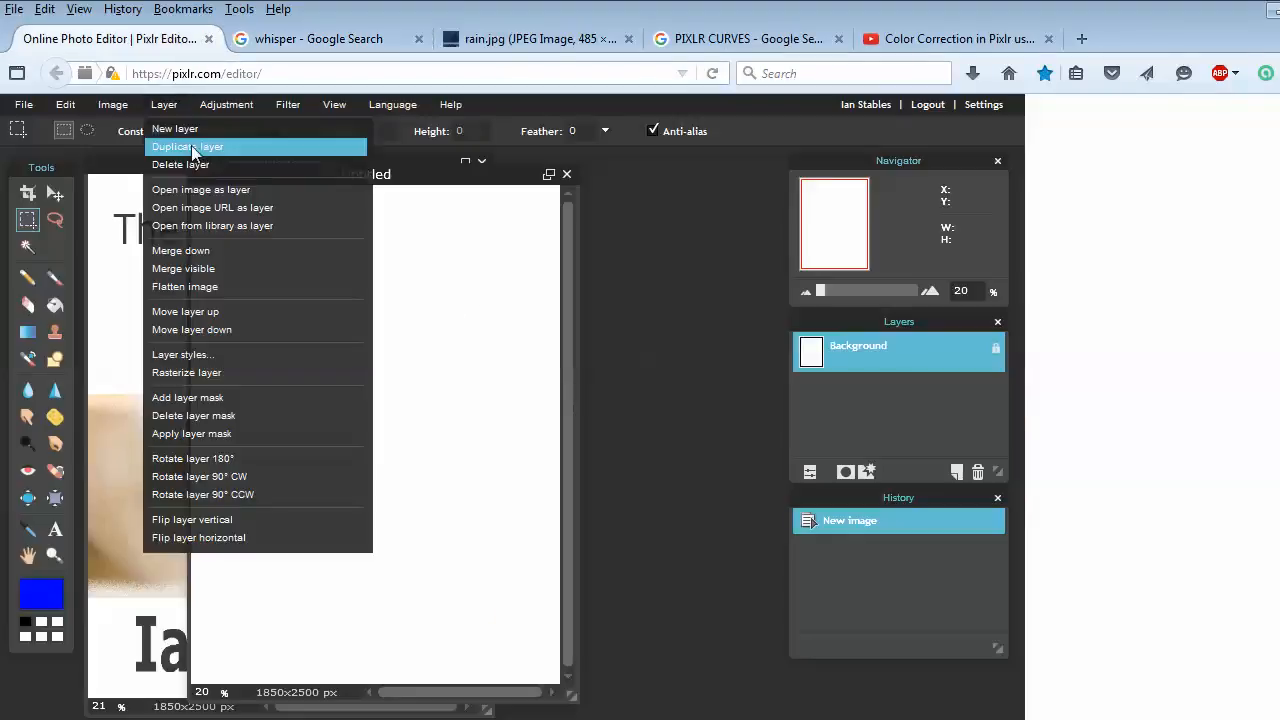
left_click(289, 207)
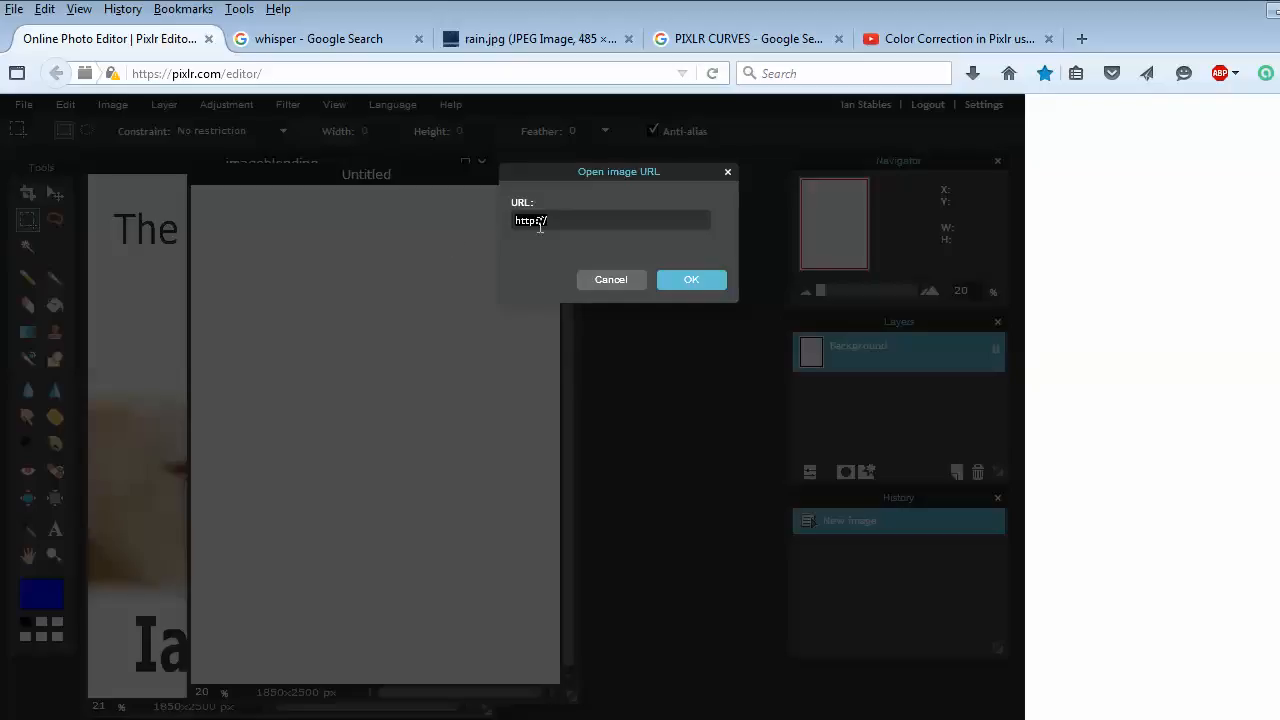
key("ctrl+v")
key("Return")
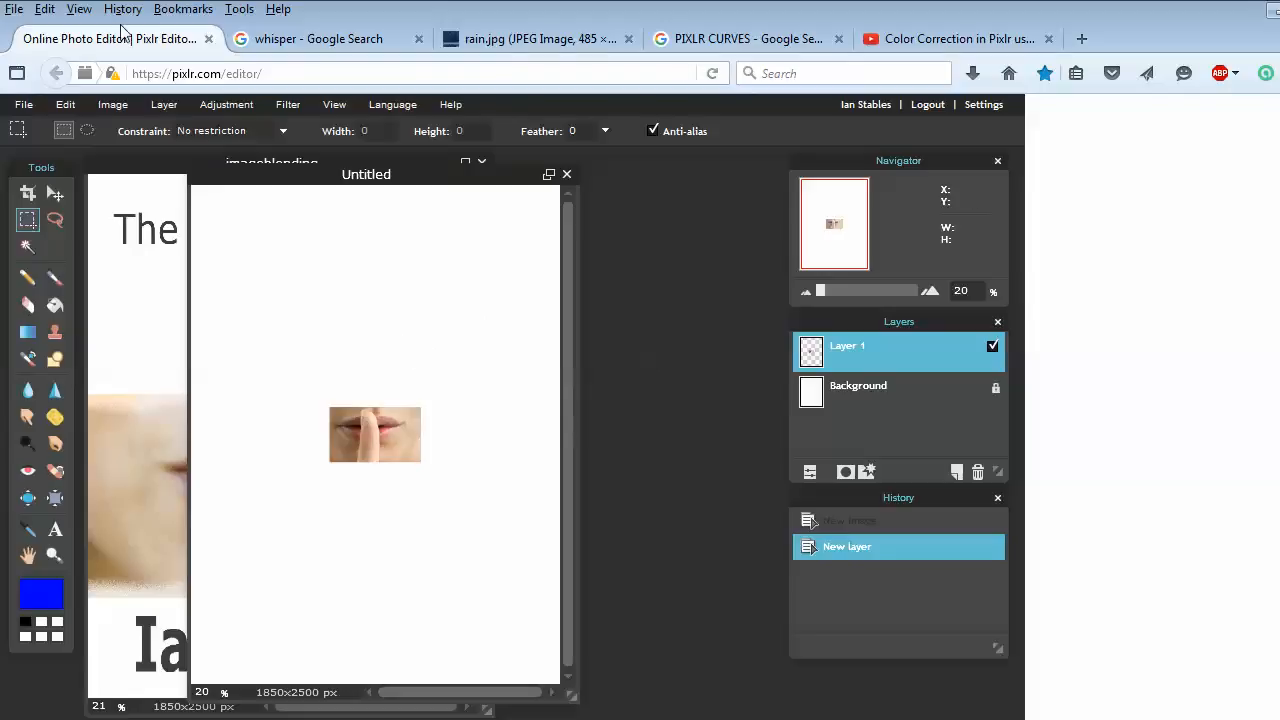
Enlarge the lips picture with Free transform until it spans almost the full canvas width, and apply the change.
left_click(65, 104)
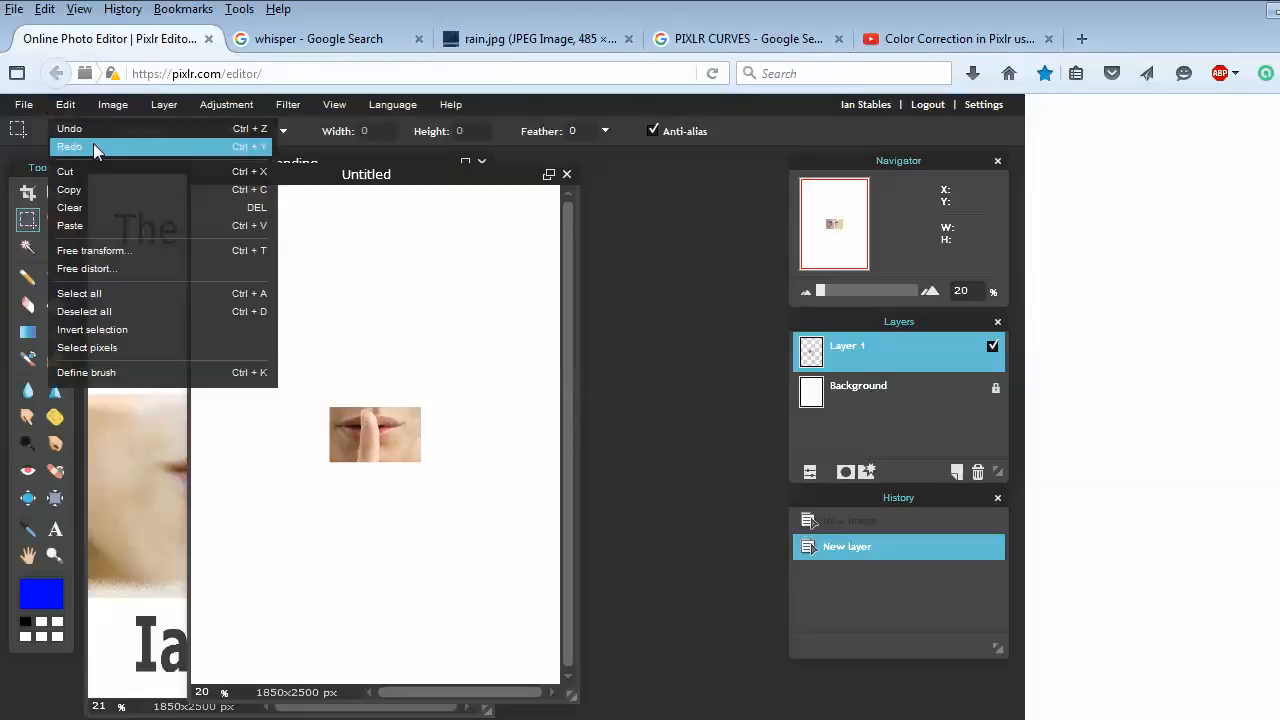
left_click(130, 250)
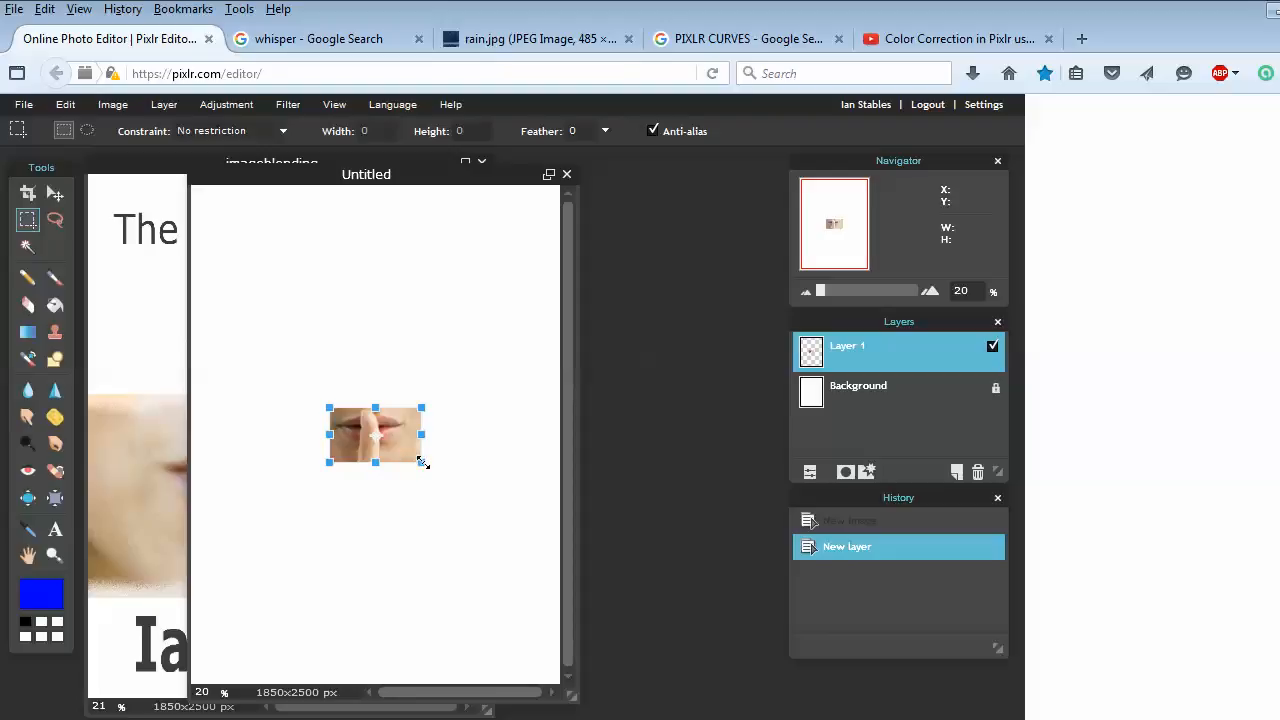
left_click_drag(424, 464, 555, 584)
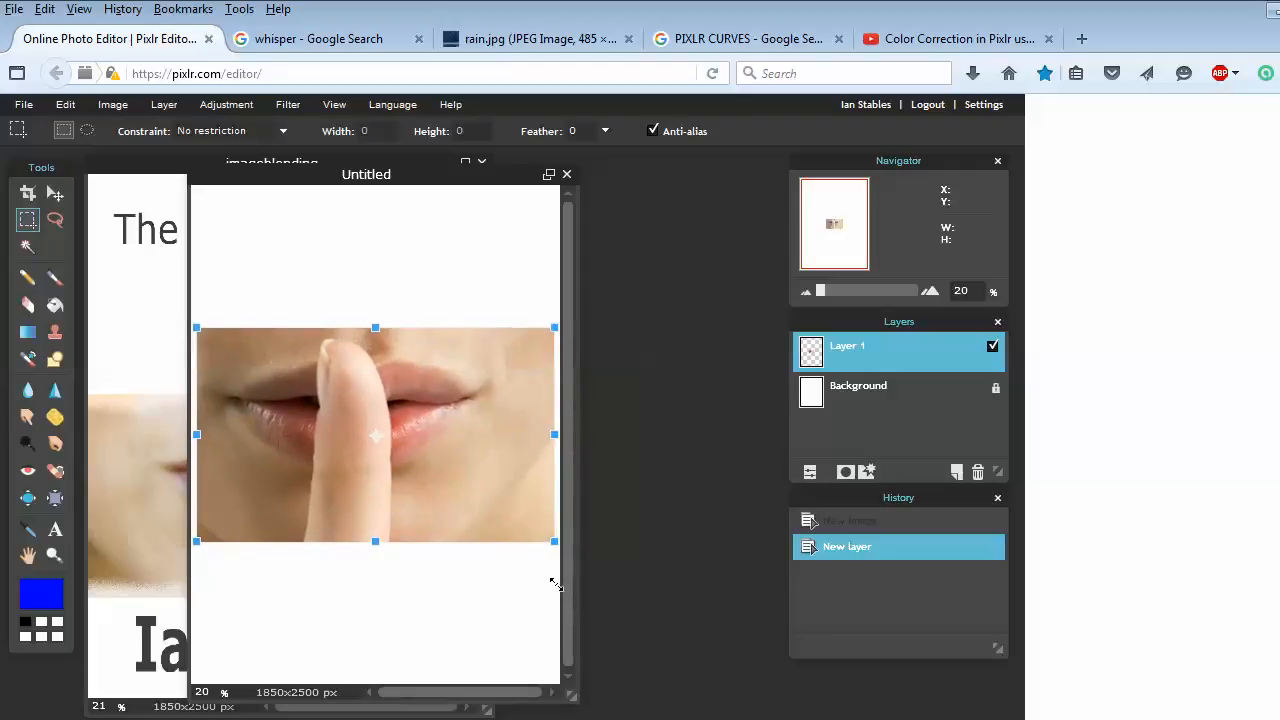
left_click(426, 272)
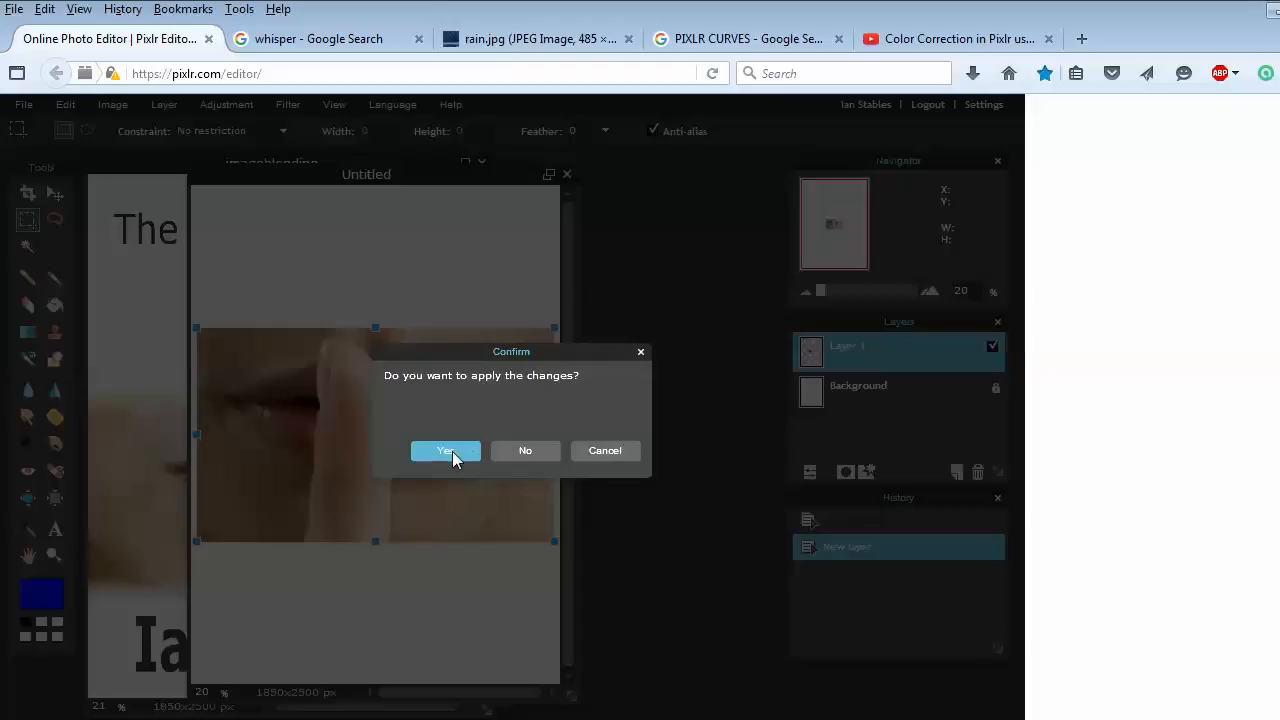
left_click(446, 451)
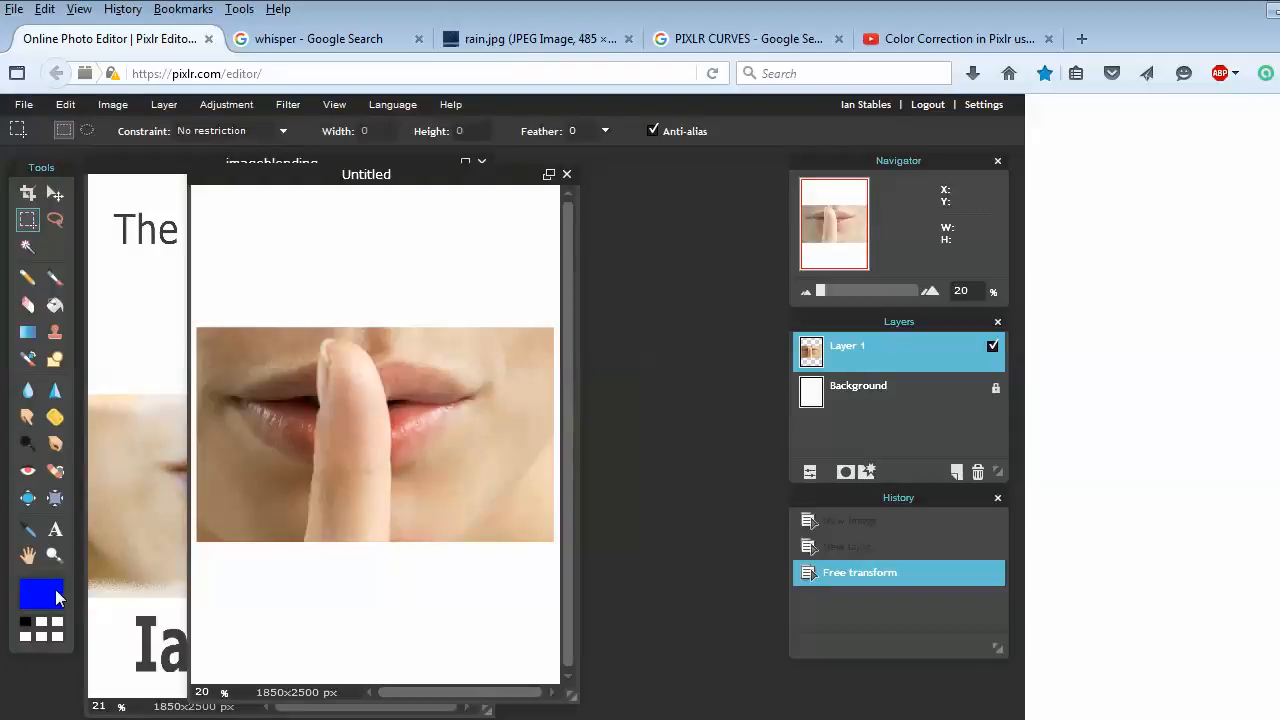
Fill the Background layer with the light pink web colour ffcccc using the Paint bucket tool.
left_click(40, 595)
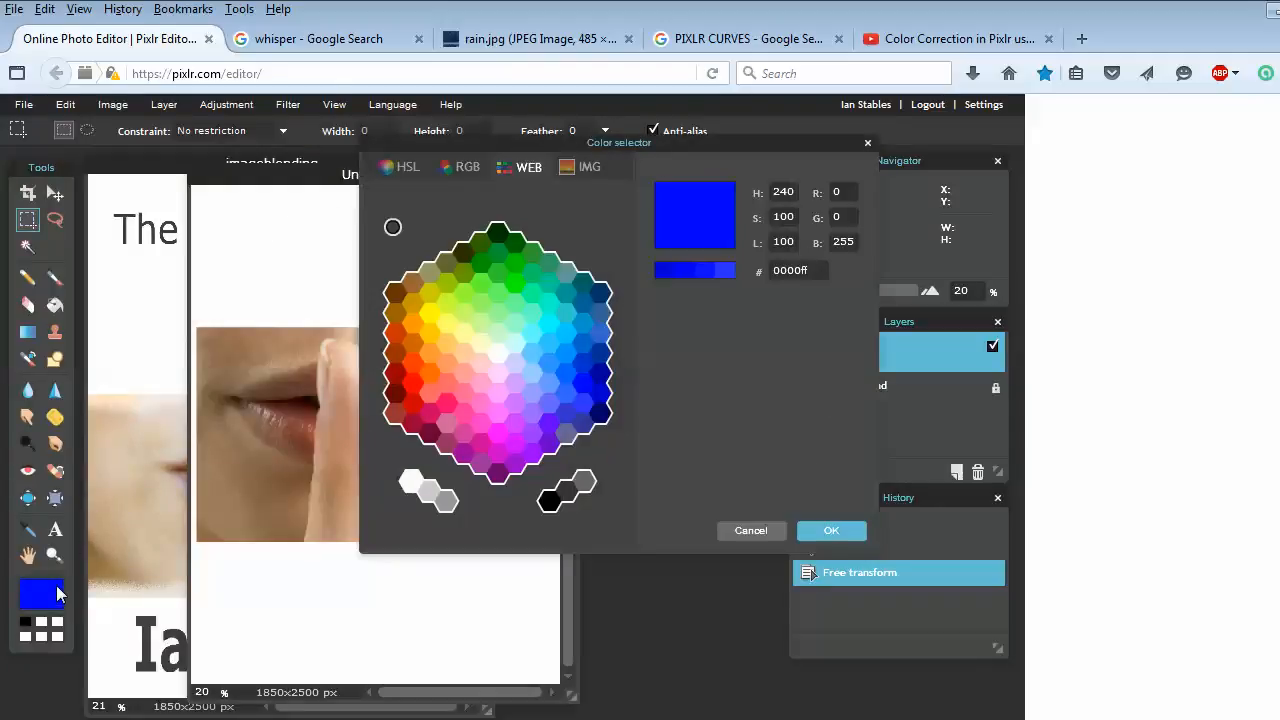
left_click(481, 366)
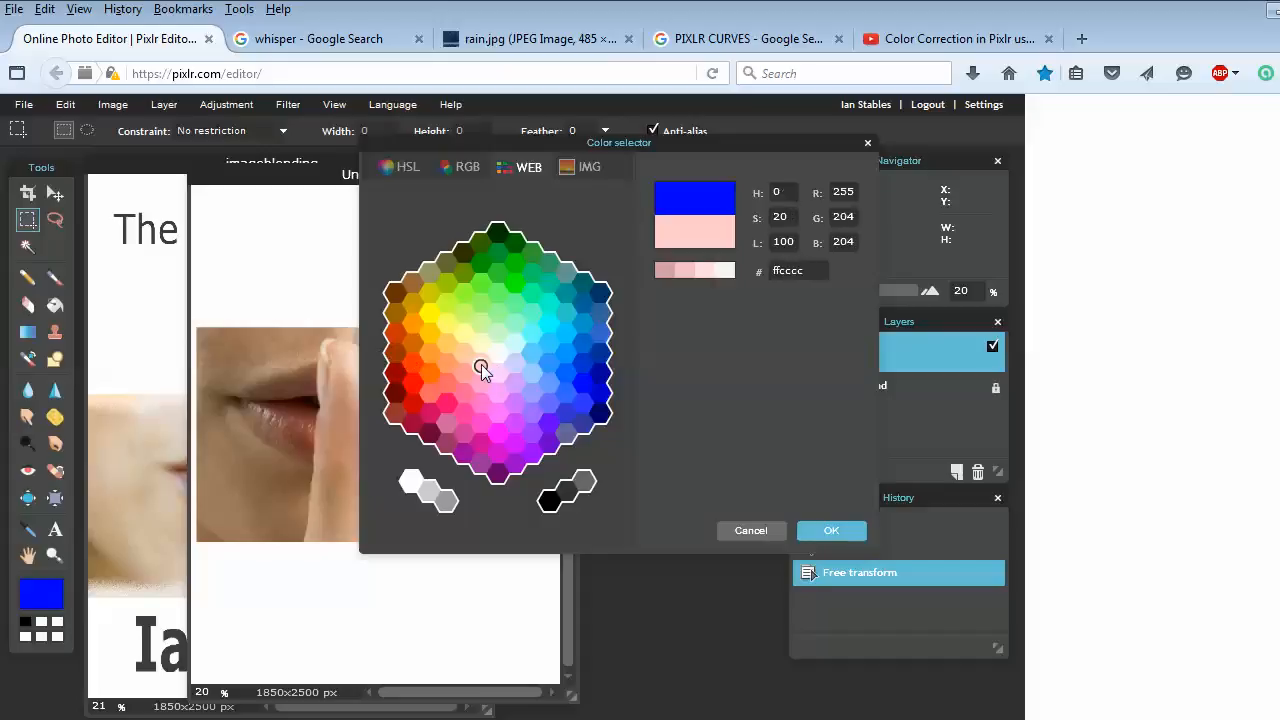
left_click(831, 531)
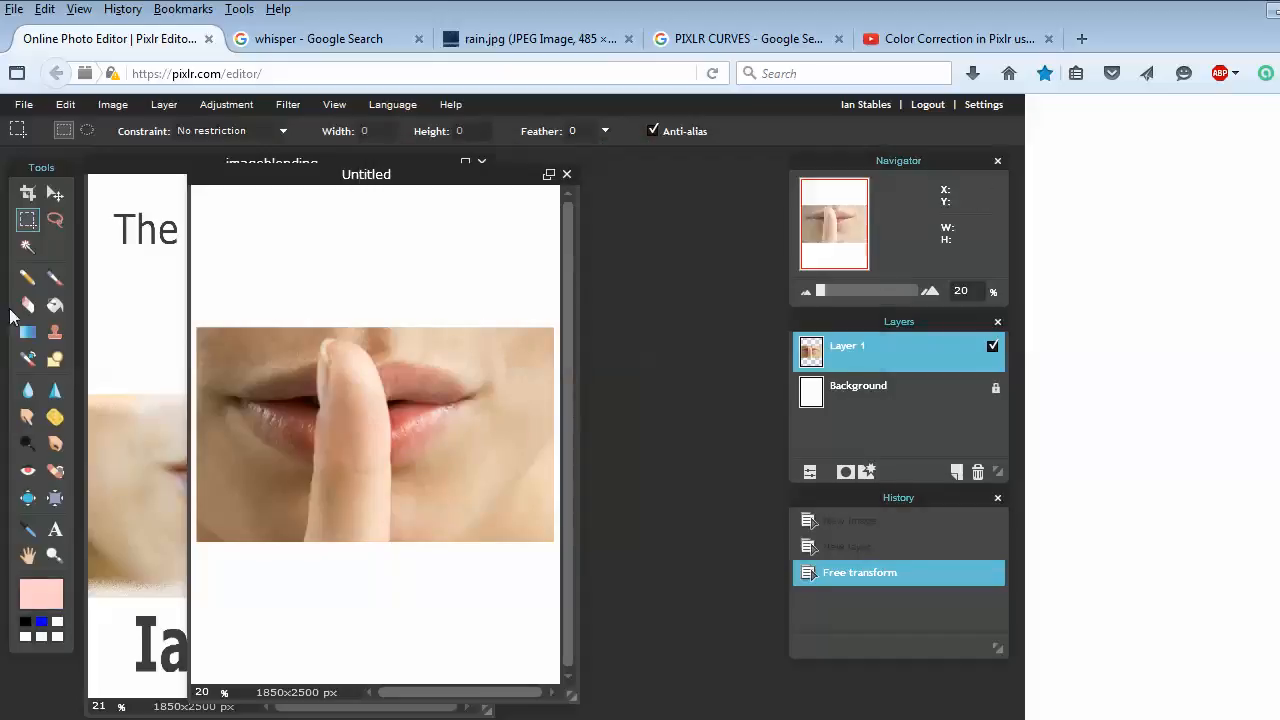
left_click(55, 305)
left_click(843, 399)
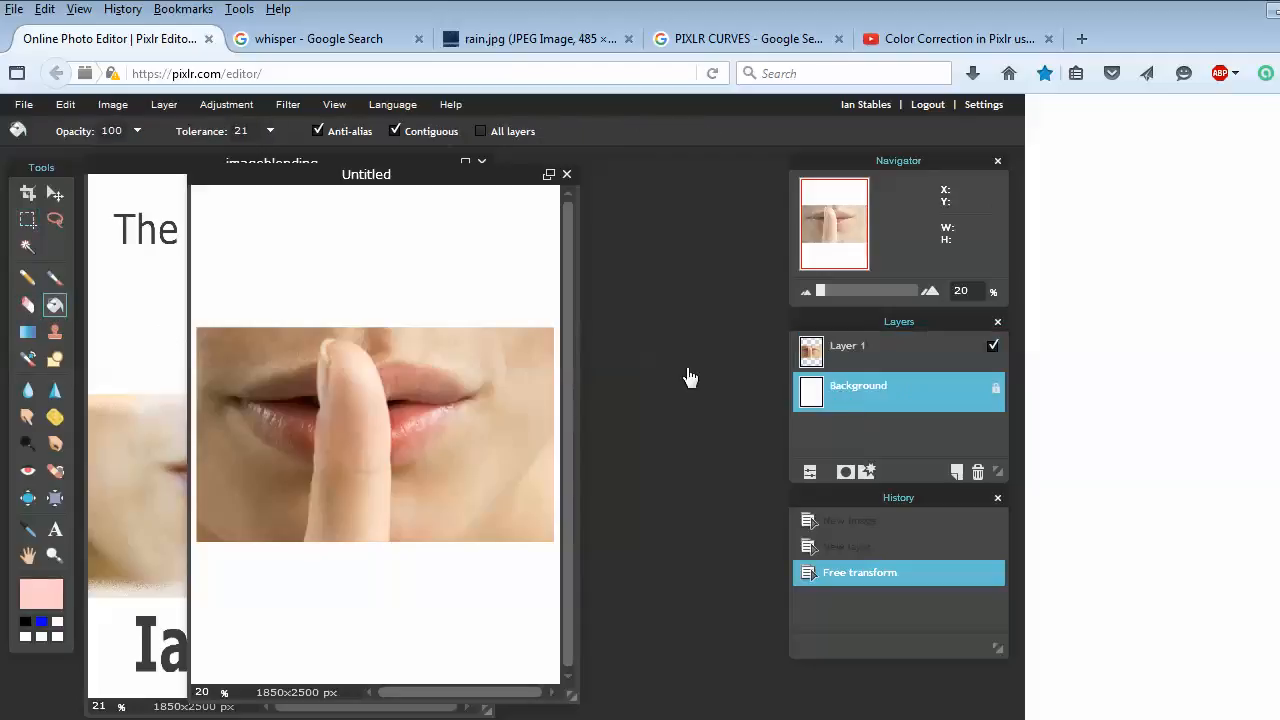
left_click(396, 234)
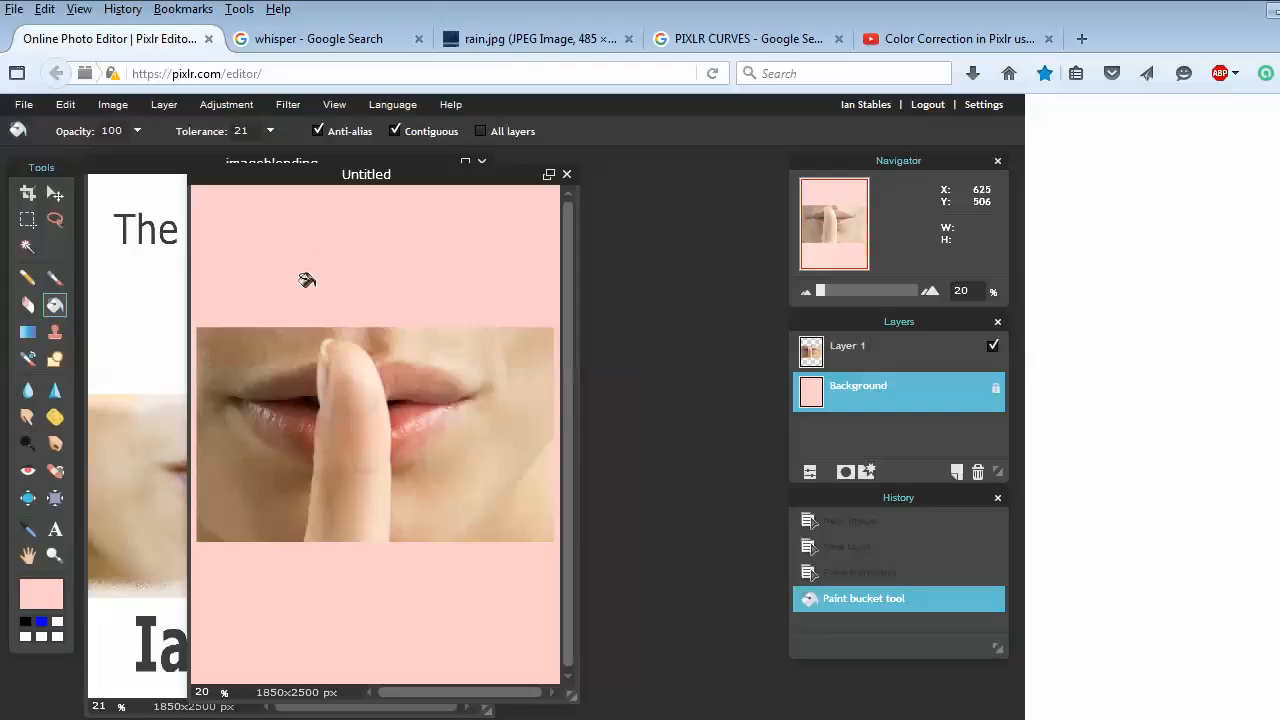
Select Layer 1 and set the Brush tool to the soft 200 brush enlarged to a diameter of 410.
left_click(845, 358)
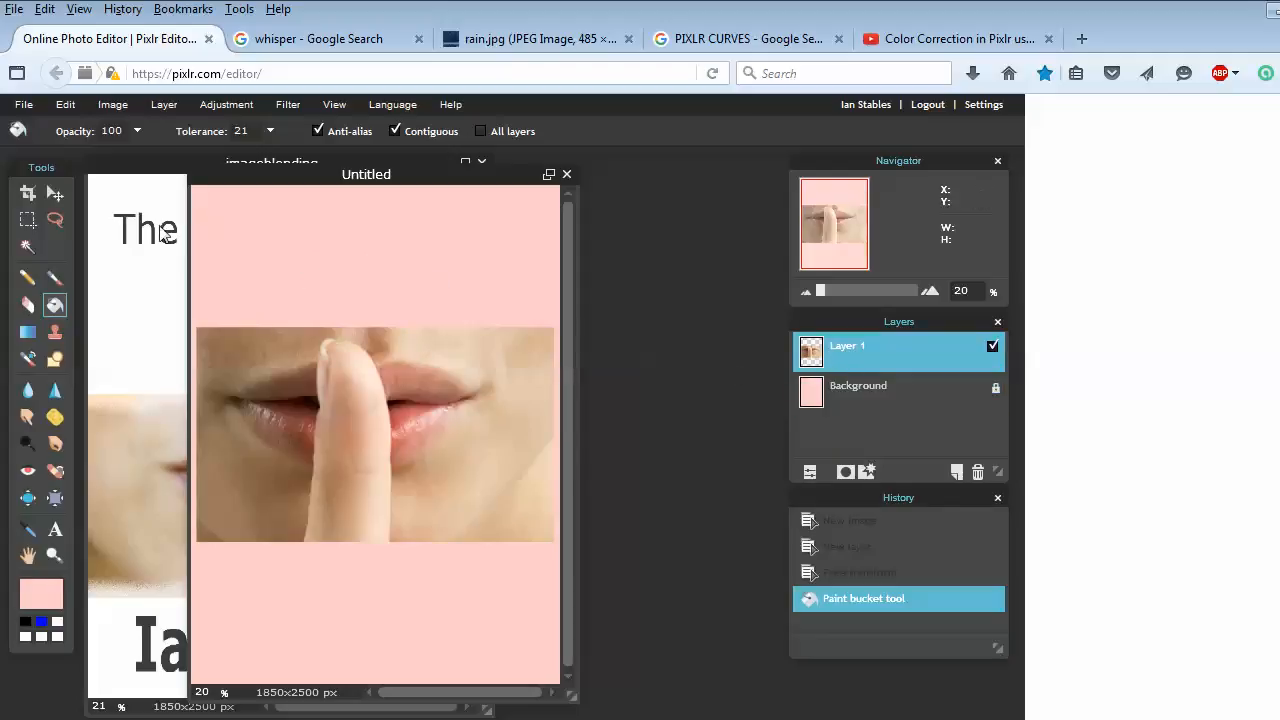
left_click(55, 279)
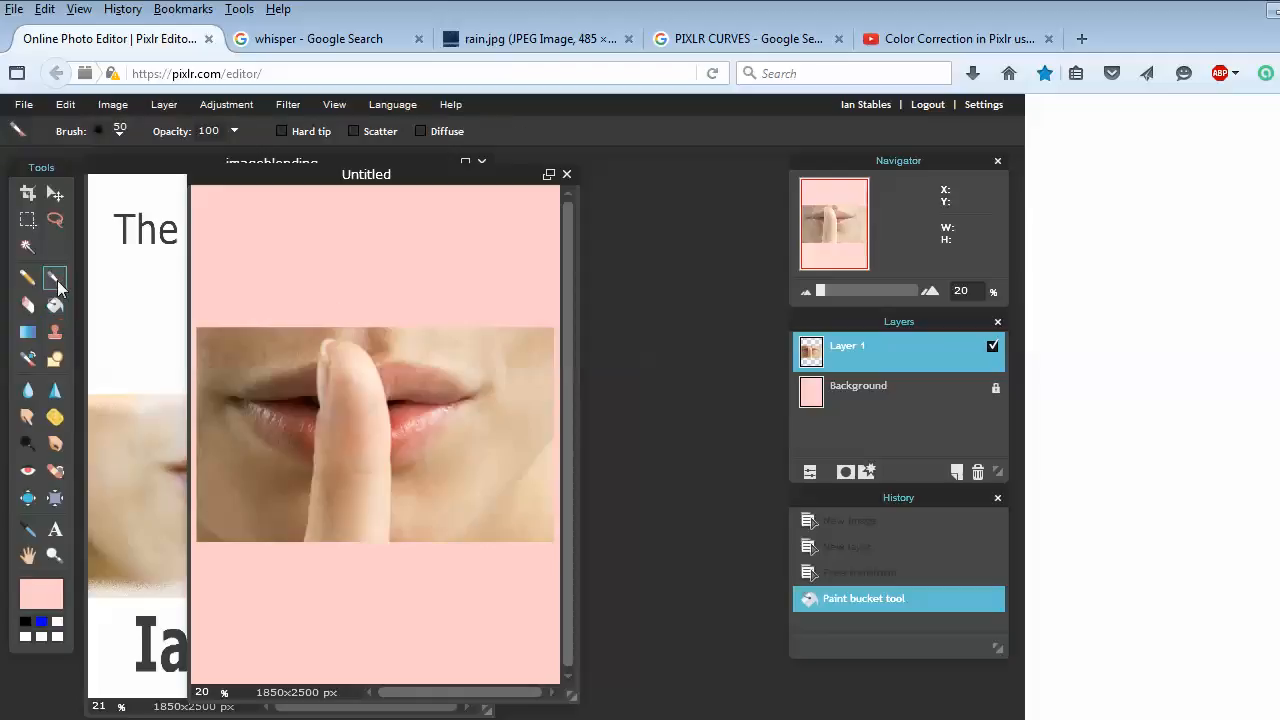
left_click(119, 137)
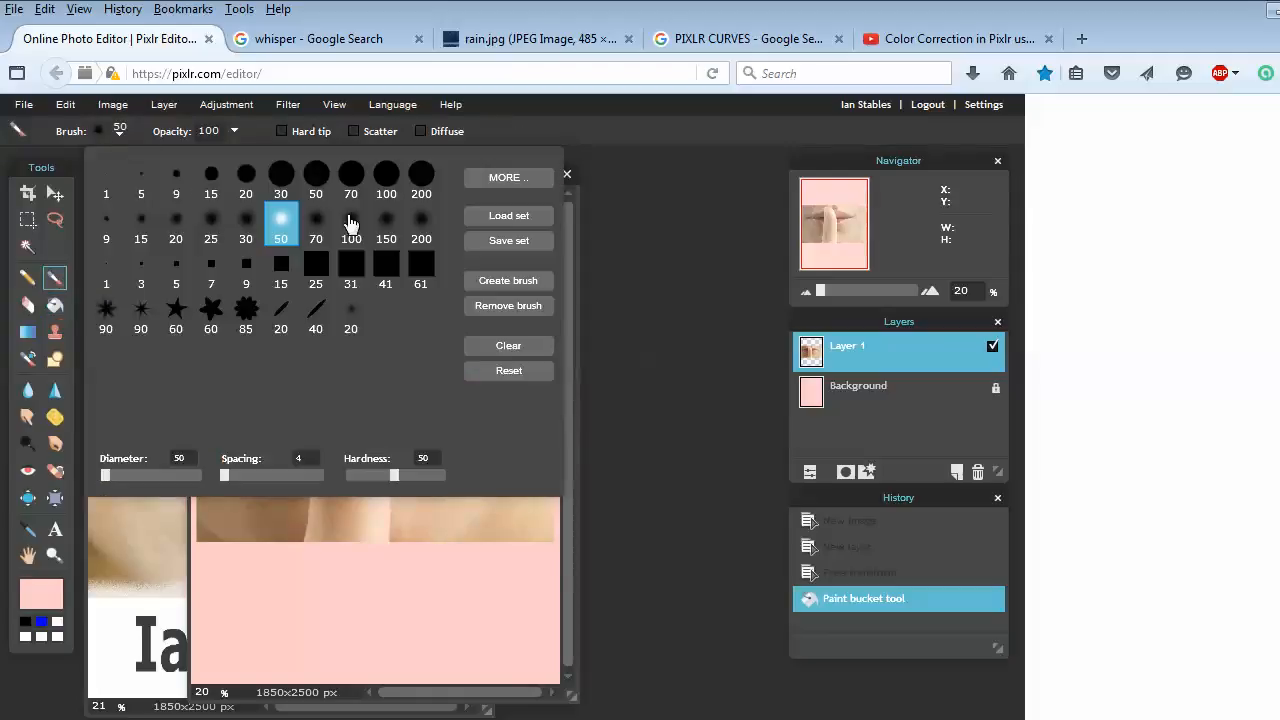
left_click(422, 222)
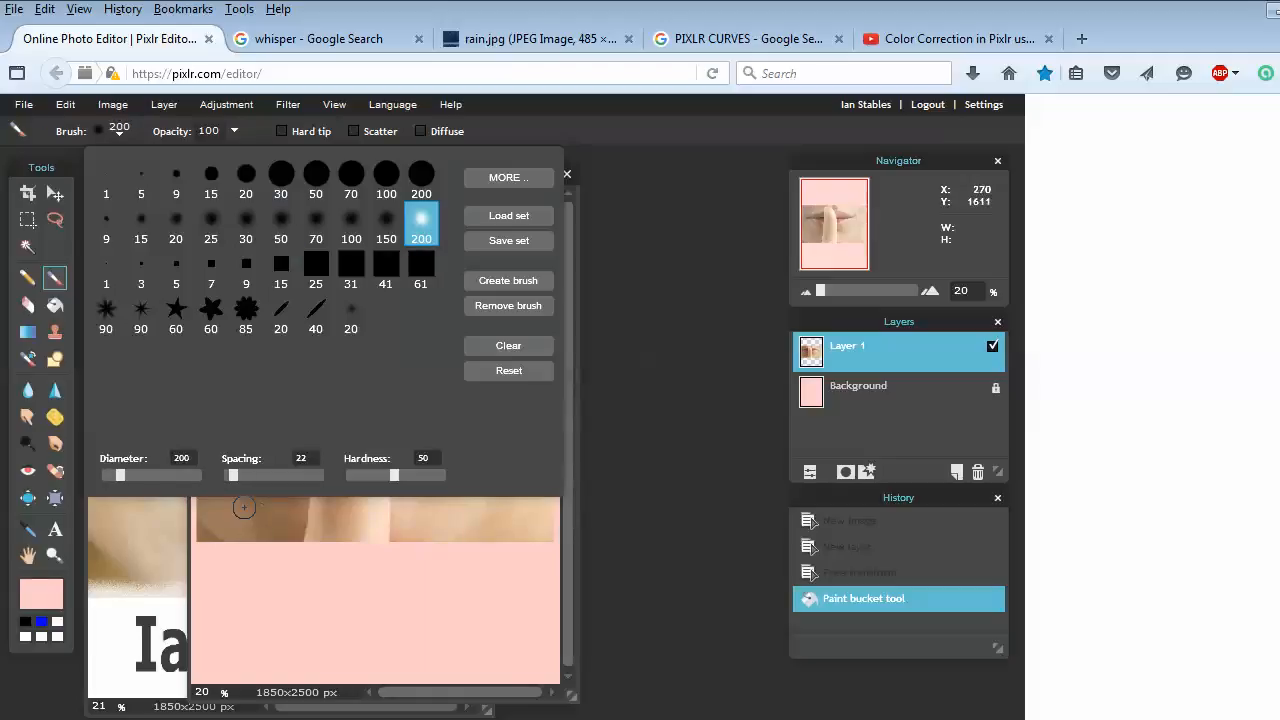
left_click_drag(117, 473, 141, 475)
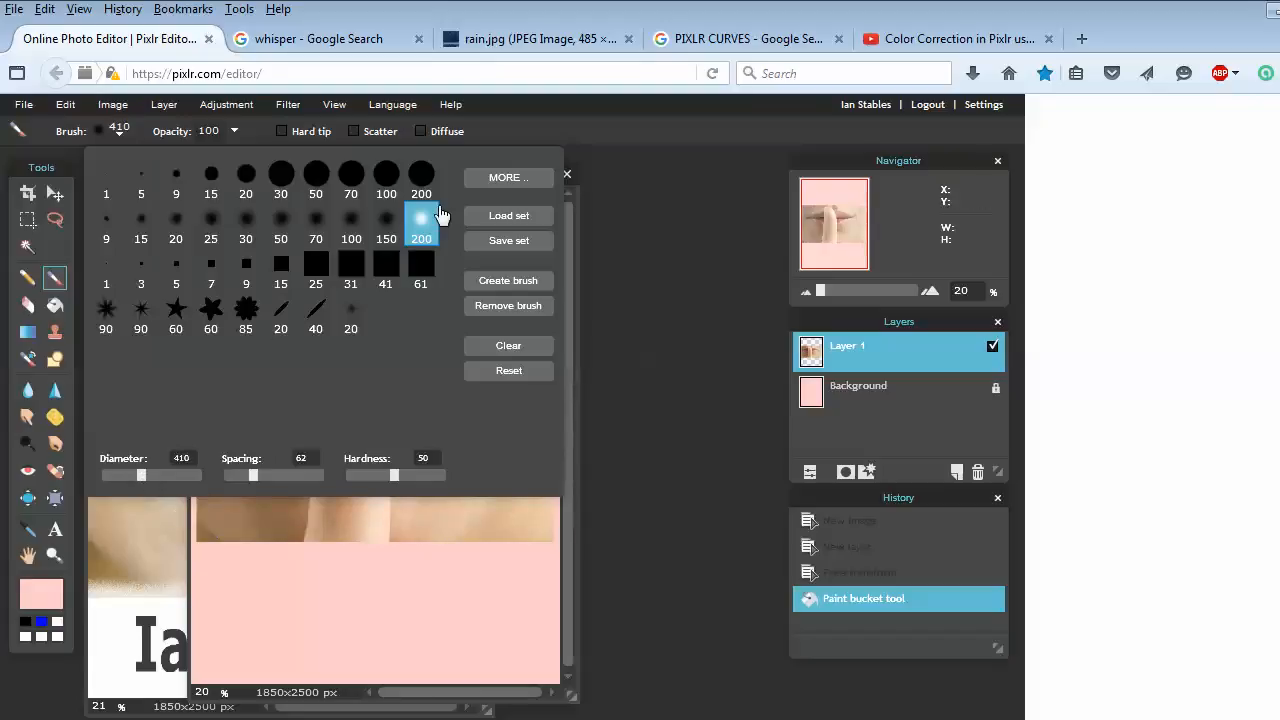
Paint over the upper and lower edges of the lips picture on Layer 1 with the soft pink brush.
left_click(490, 132)
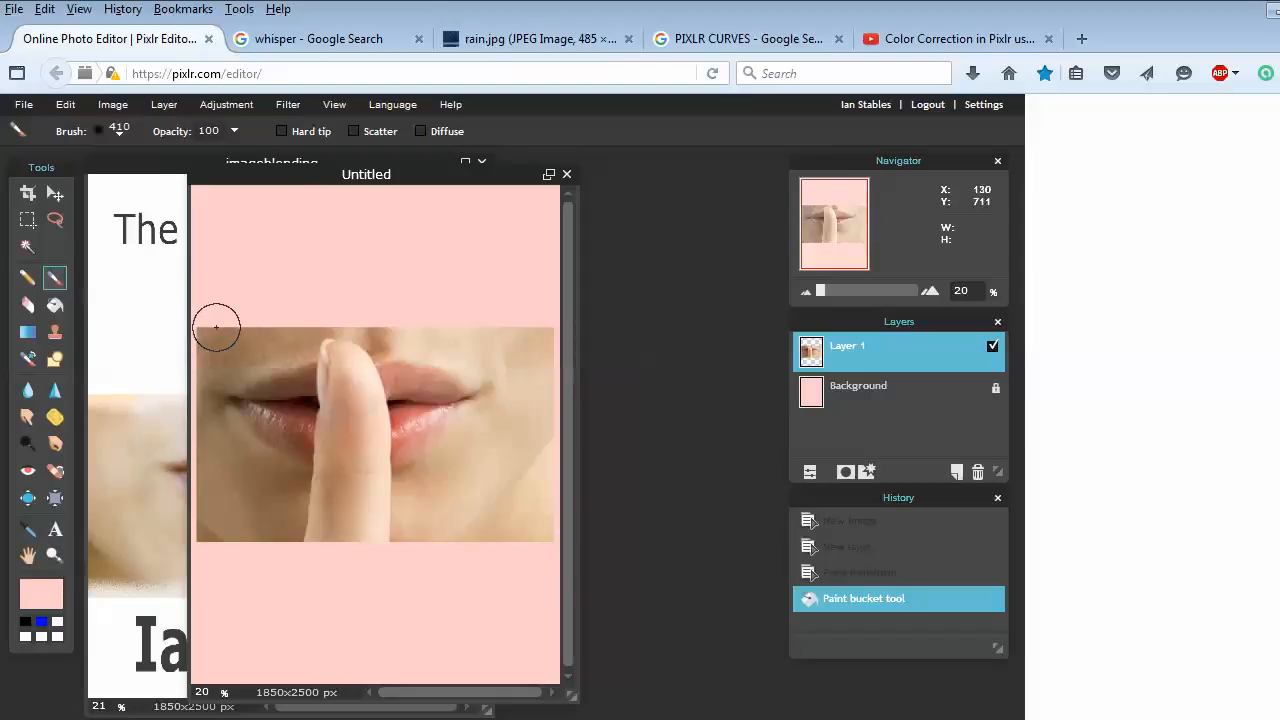
mouse_move(214, 323)
left_mouse_down()
mouse_move(271, 334)
mouse_move(254, 329)
mouse_move(389, 320)
mouse_move(375, 325)
left_mouse_up()
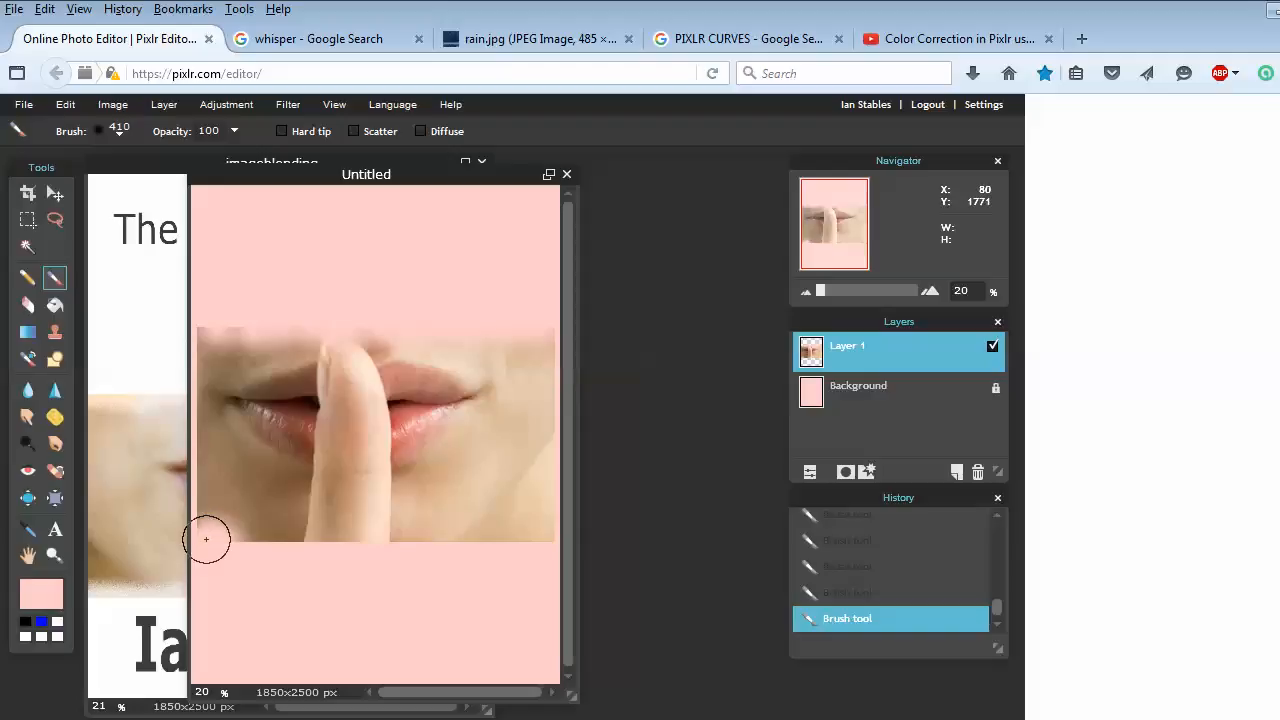
left_click(255, 537)
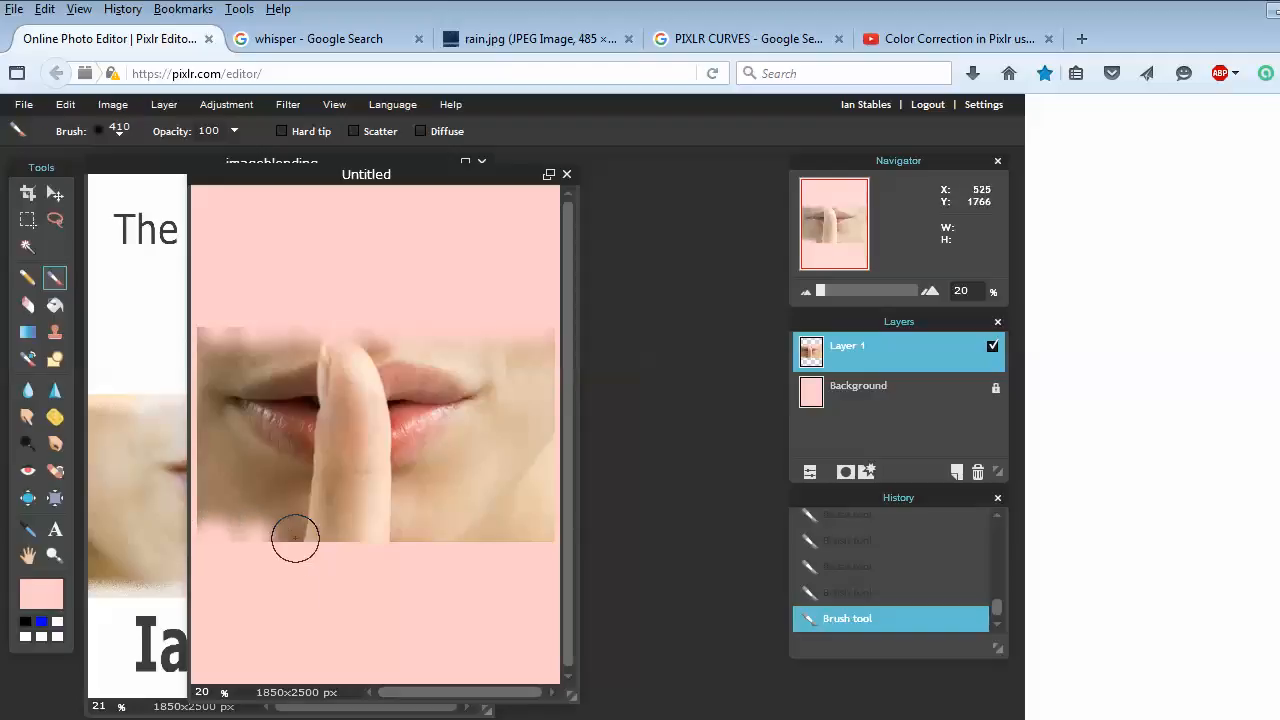
left_click(284, 540)
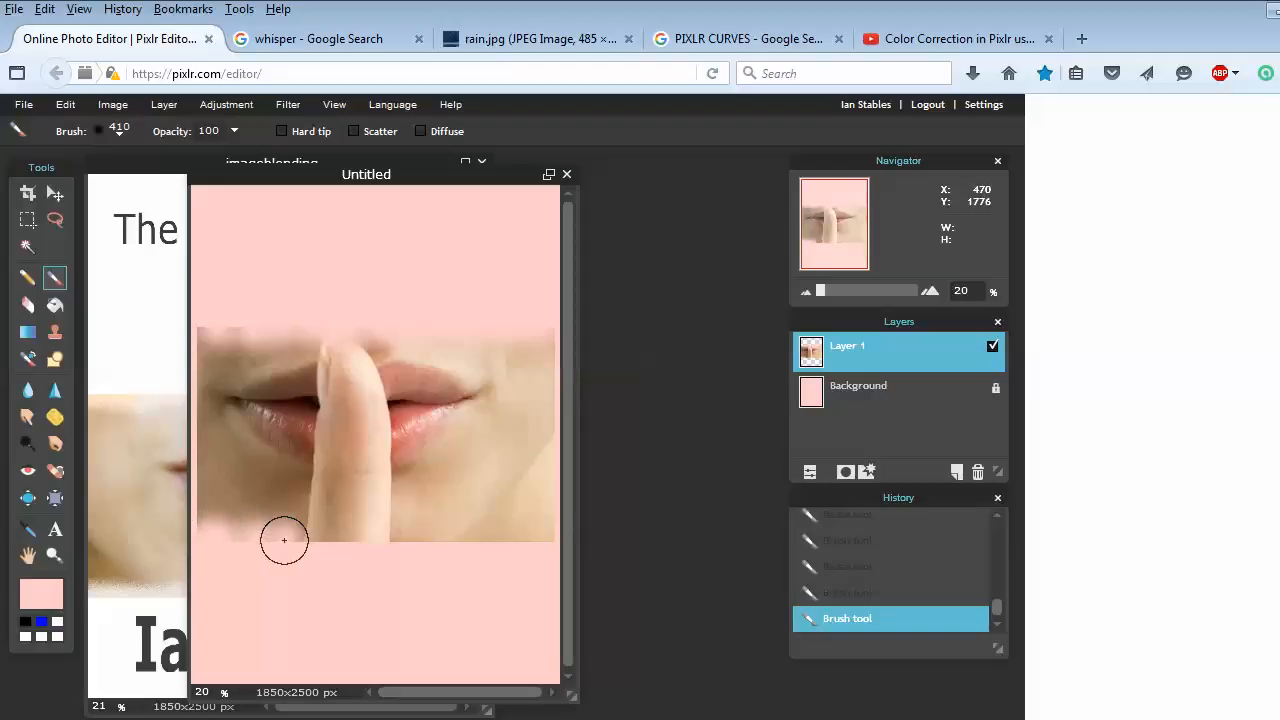
left_click(306, 538)
left_click_drag(306, 539, 229, 541)
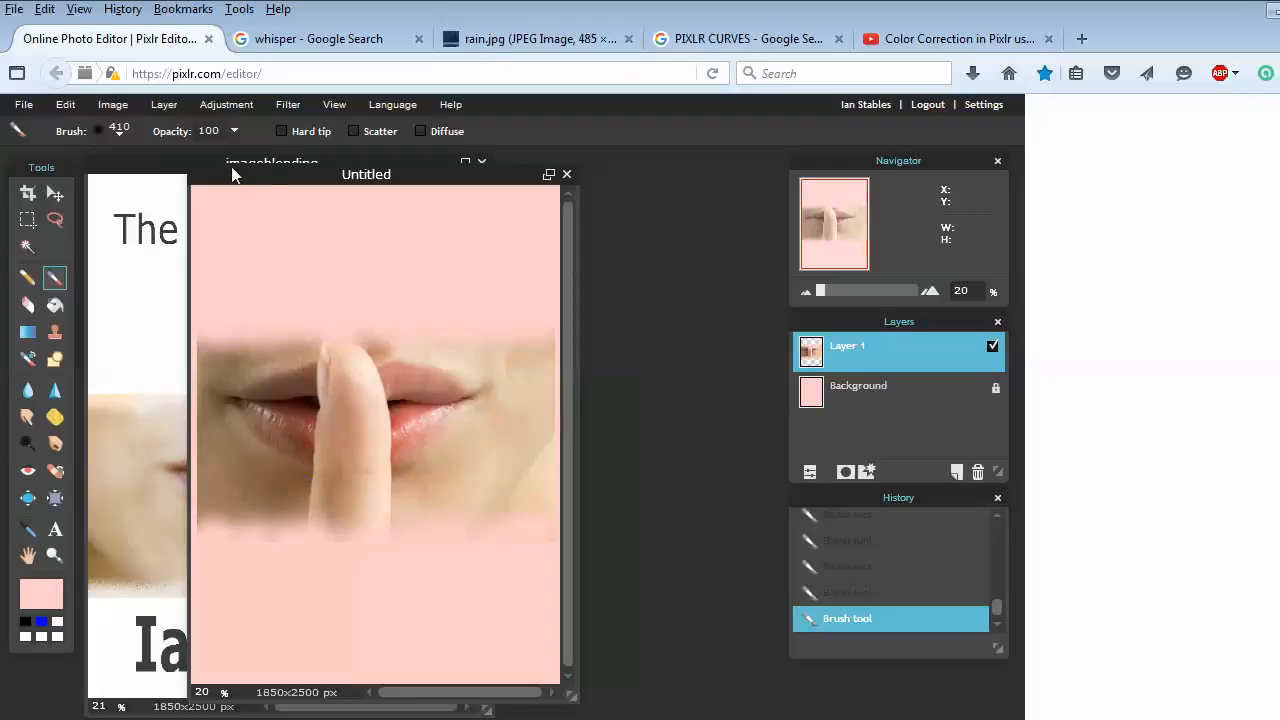
Soften the lips picture's edges with the brush at opacity 51, then finish blending them at opacity 100.
left_click(232, 131)
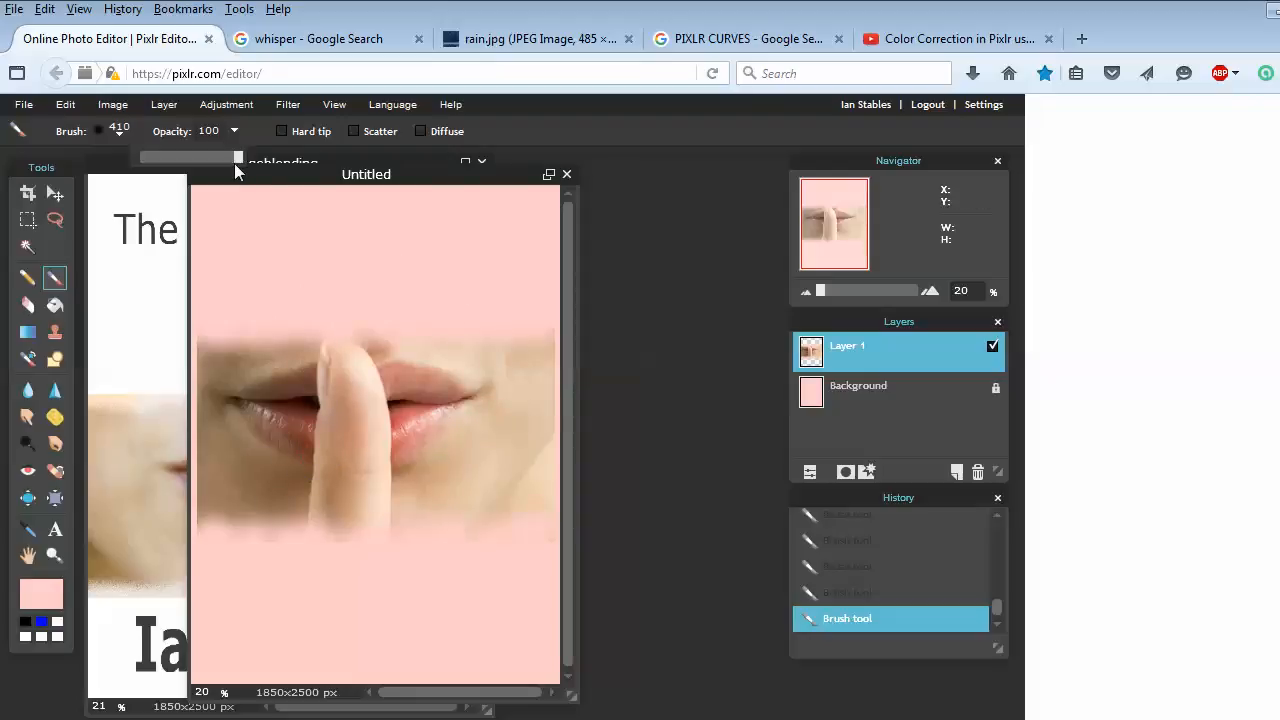
left_click_drag(234, 158, 201, 158)
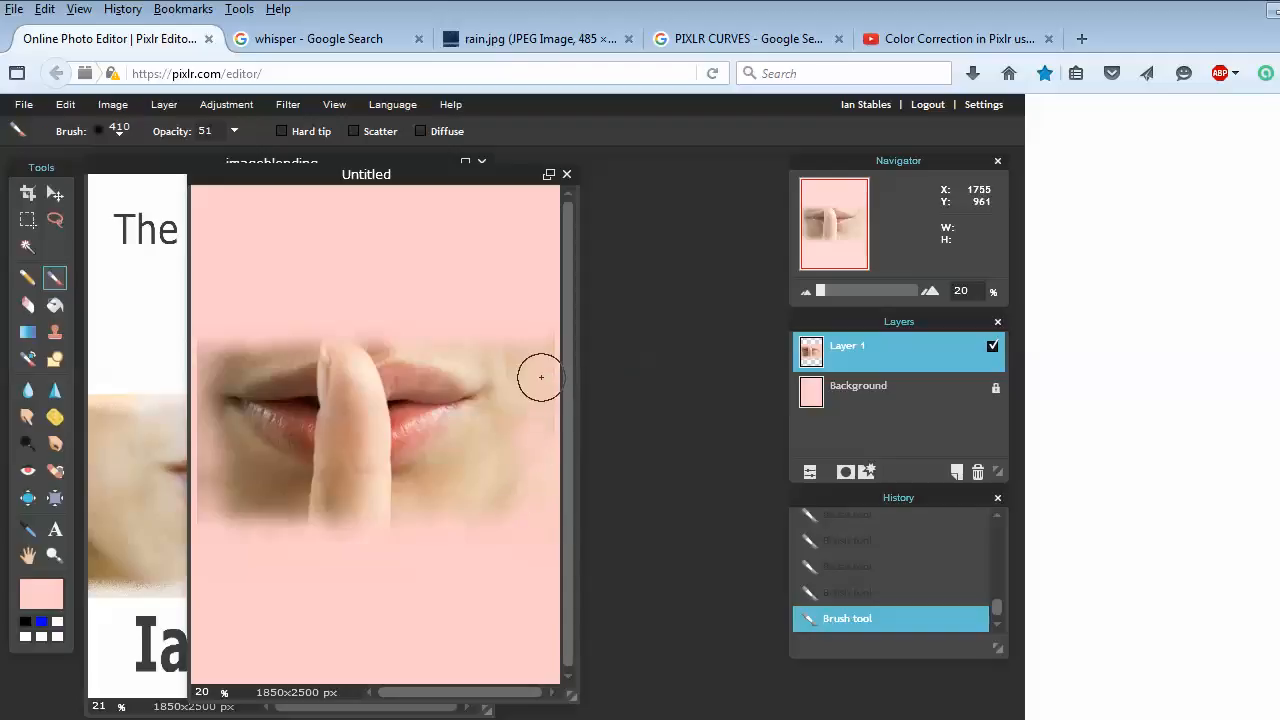
left_click(232, 132)
left_click_drag(191, 157, 277, 174)
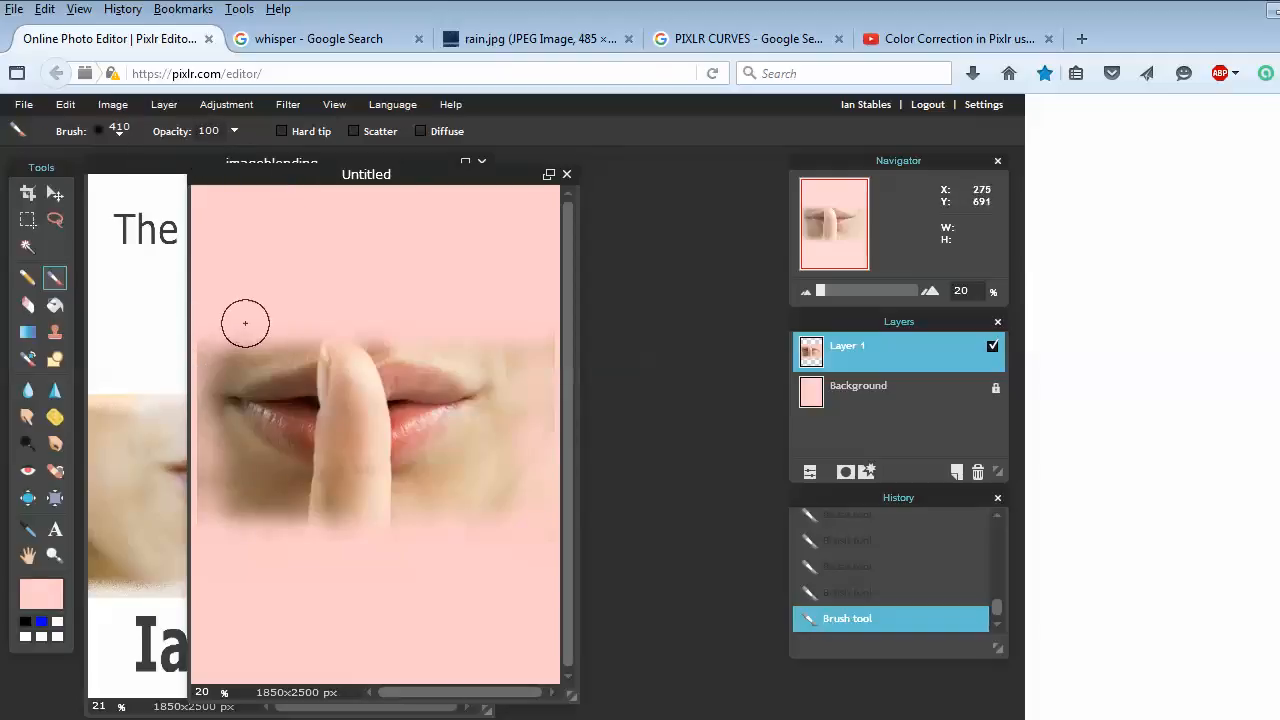
scroll(270, 318, "down", 1)
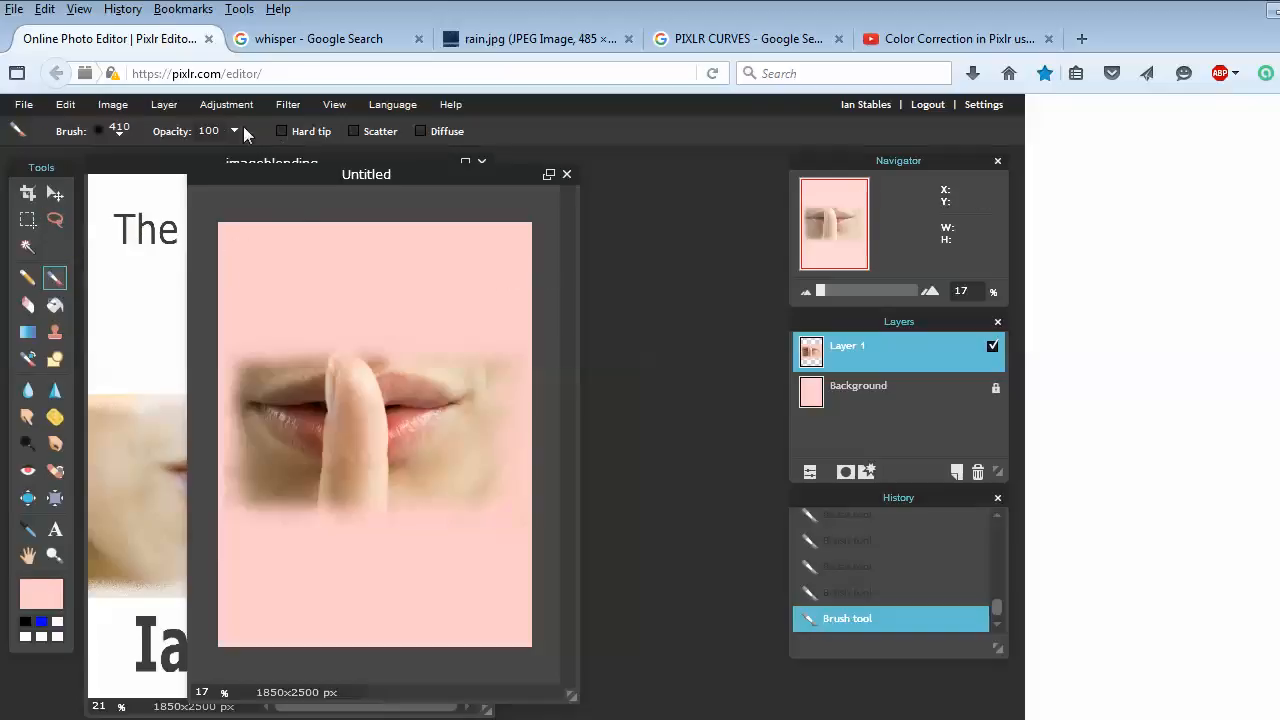
Hide Layer 1 and open the copied lips image URL as a new layer.
left_click(992, 347)
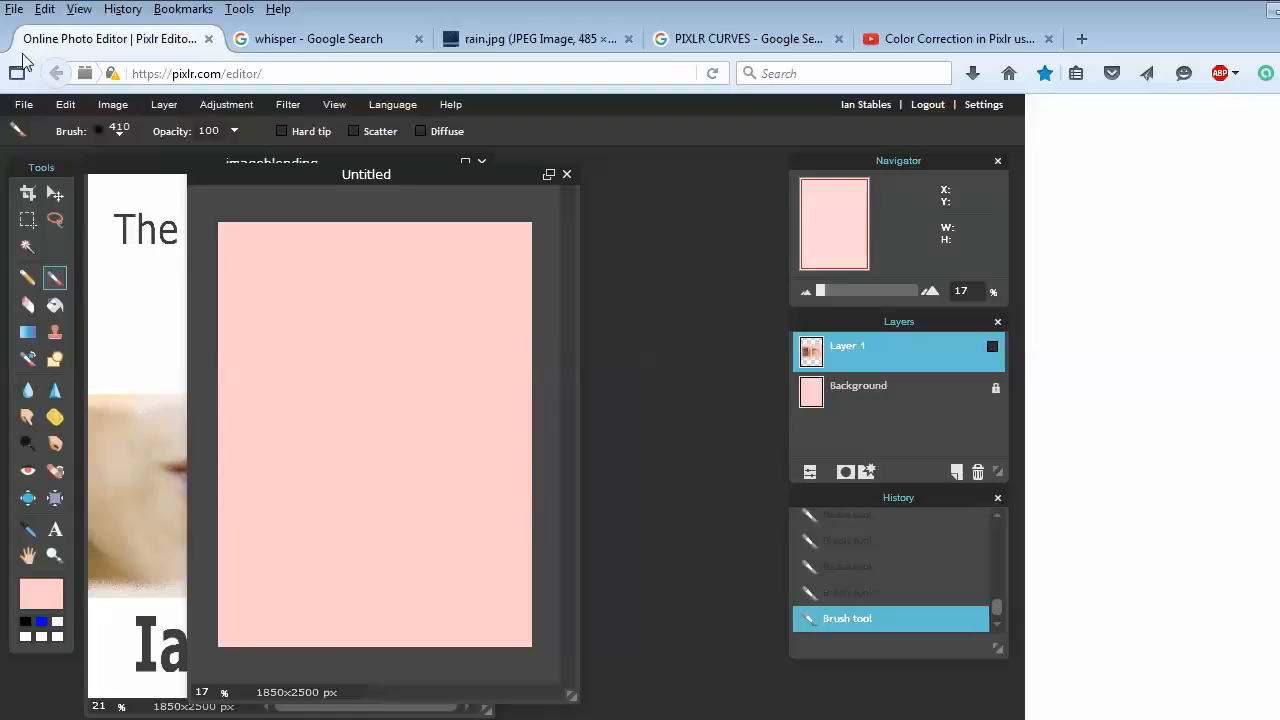
left_click(164, 104)
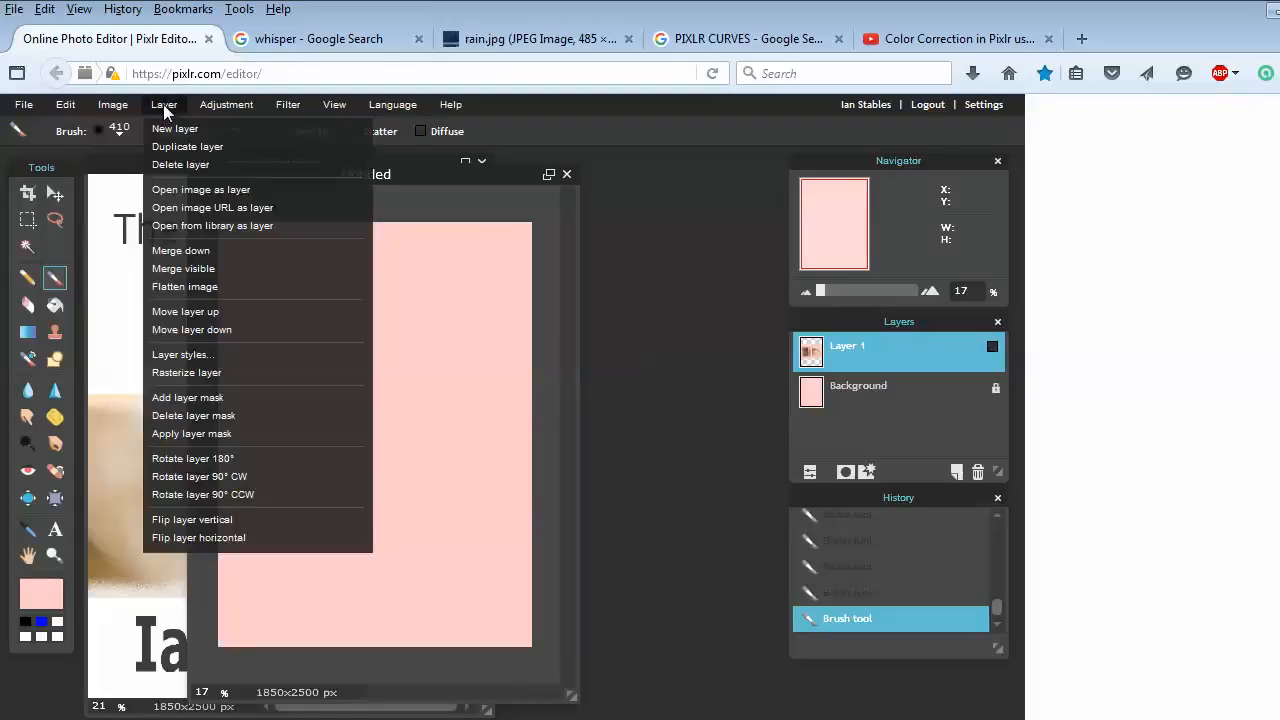
left_click(250, 207)
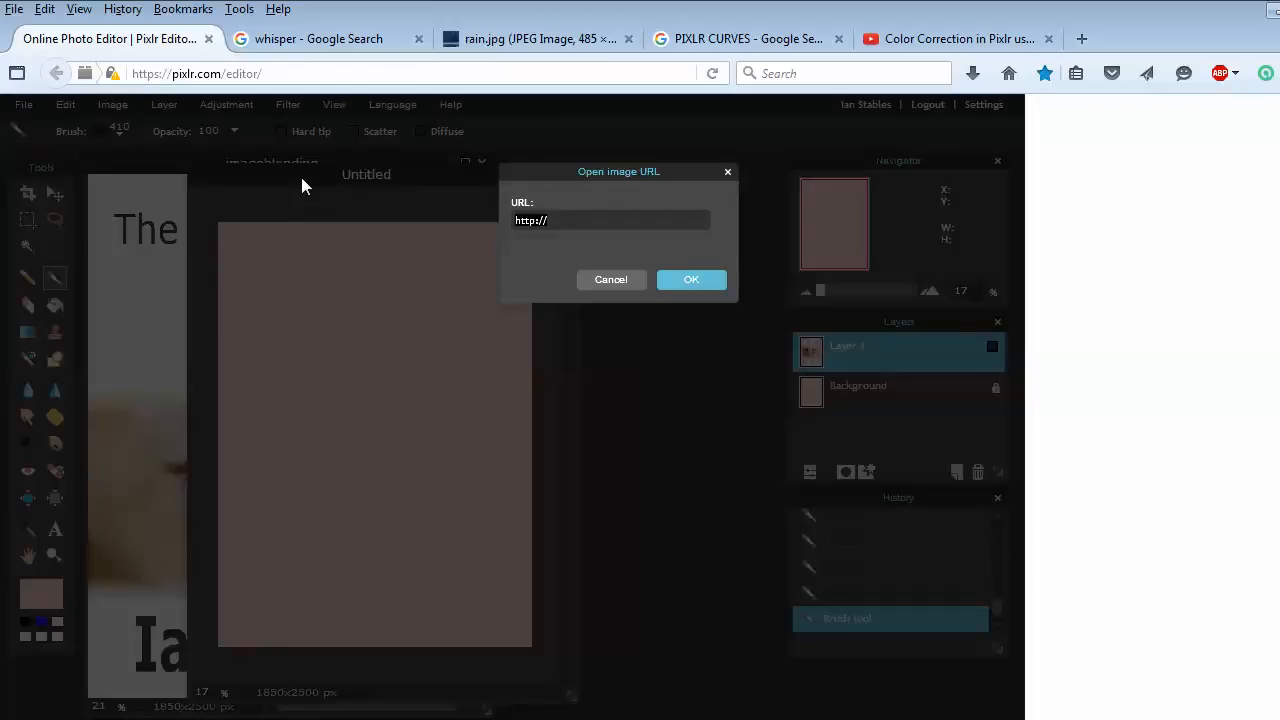
key("ctrl+v")
key("Return")
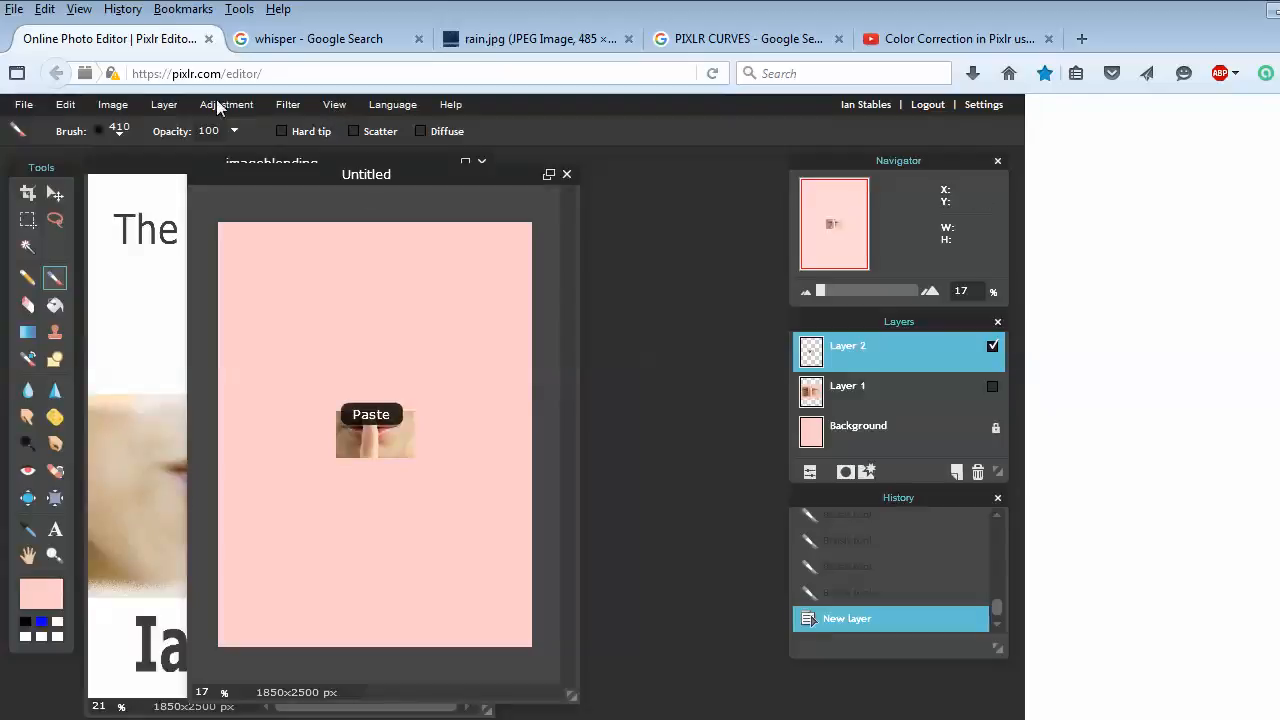
Enlarge the new lips picture to the full canvas width with Free transform, apply the change, and add an empty layer above it.
left_click(66, 104)
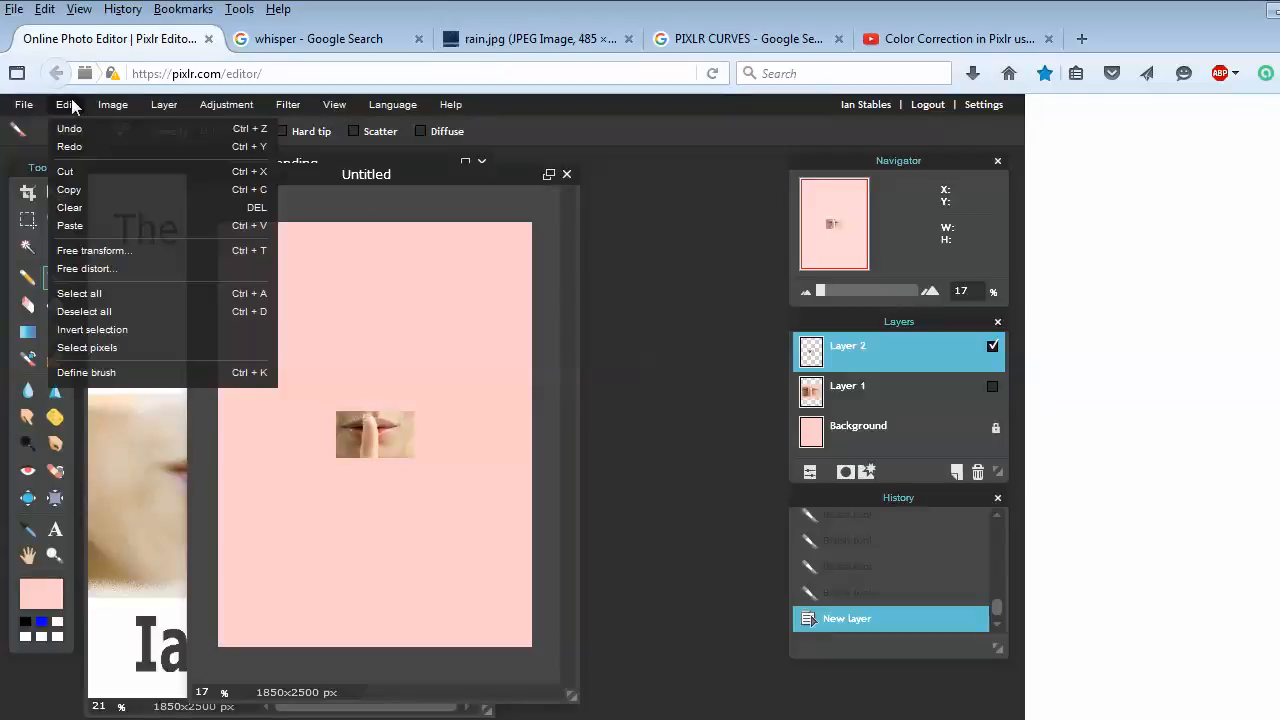
left_click(228, 252)
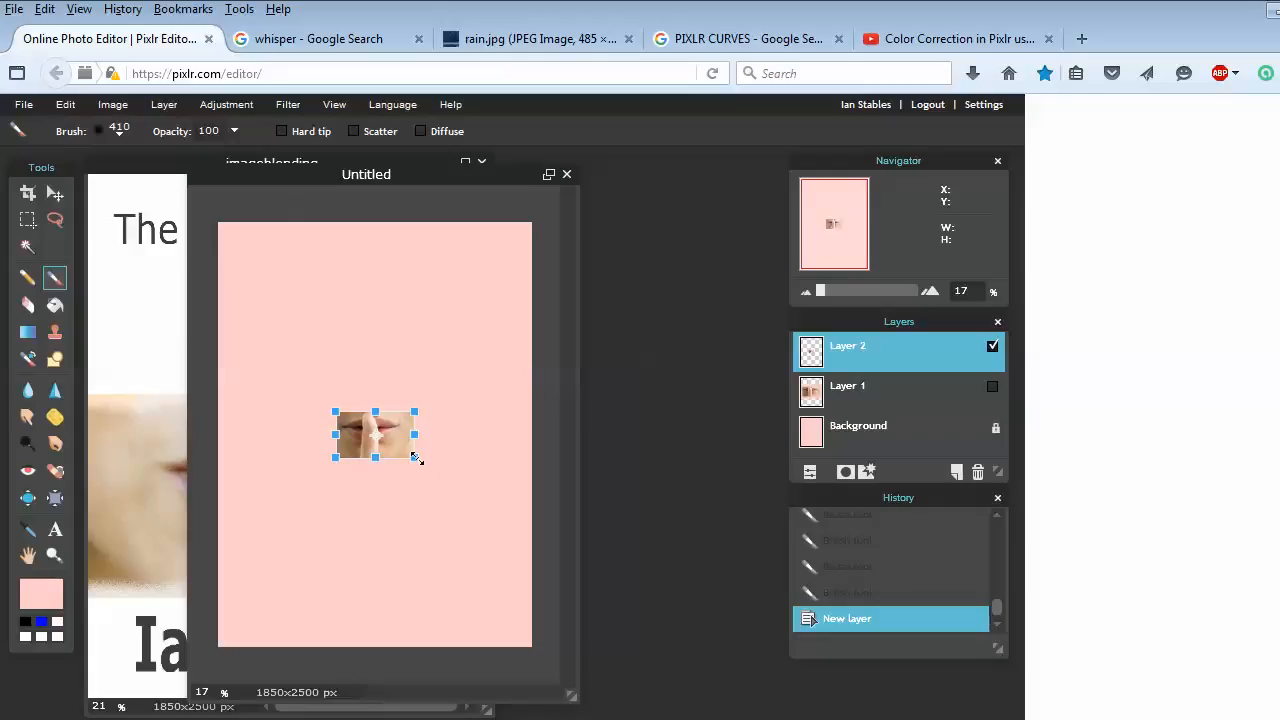
left_click_drag(417, 461, 533, 599)
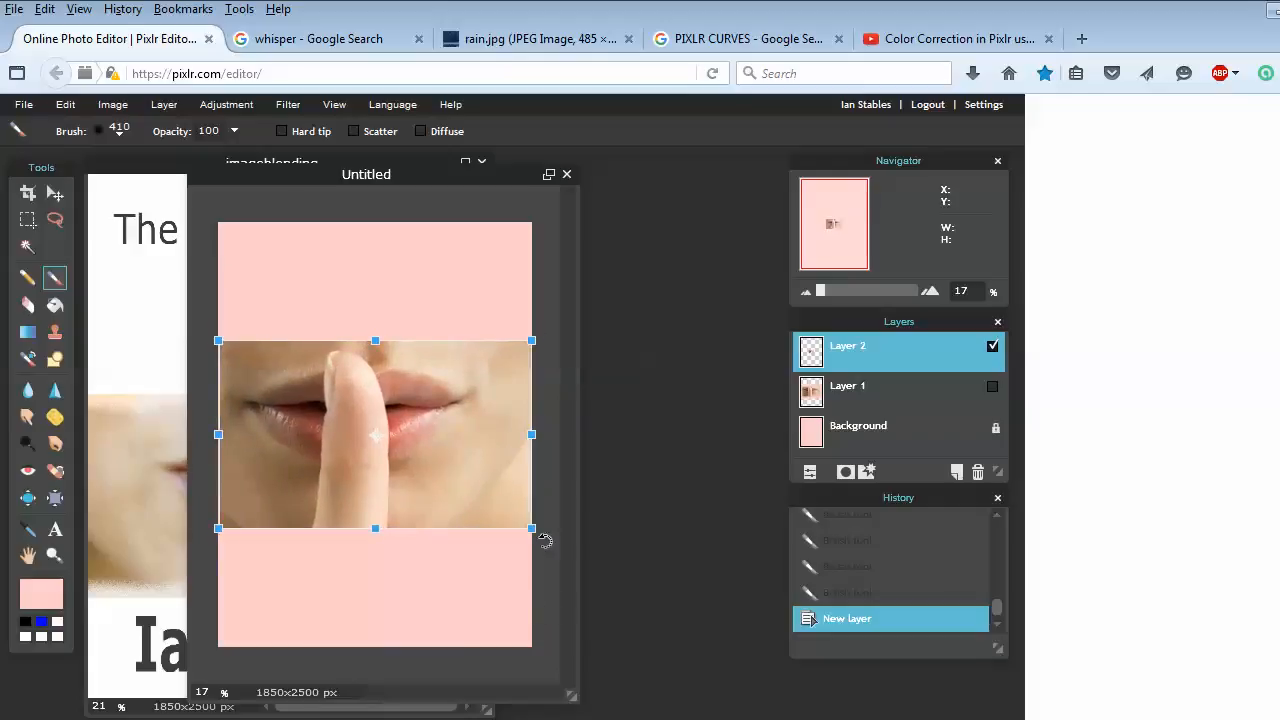
left_click(600, 455)
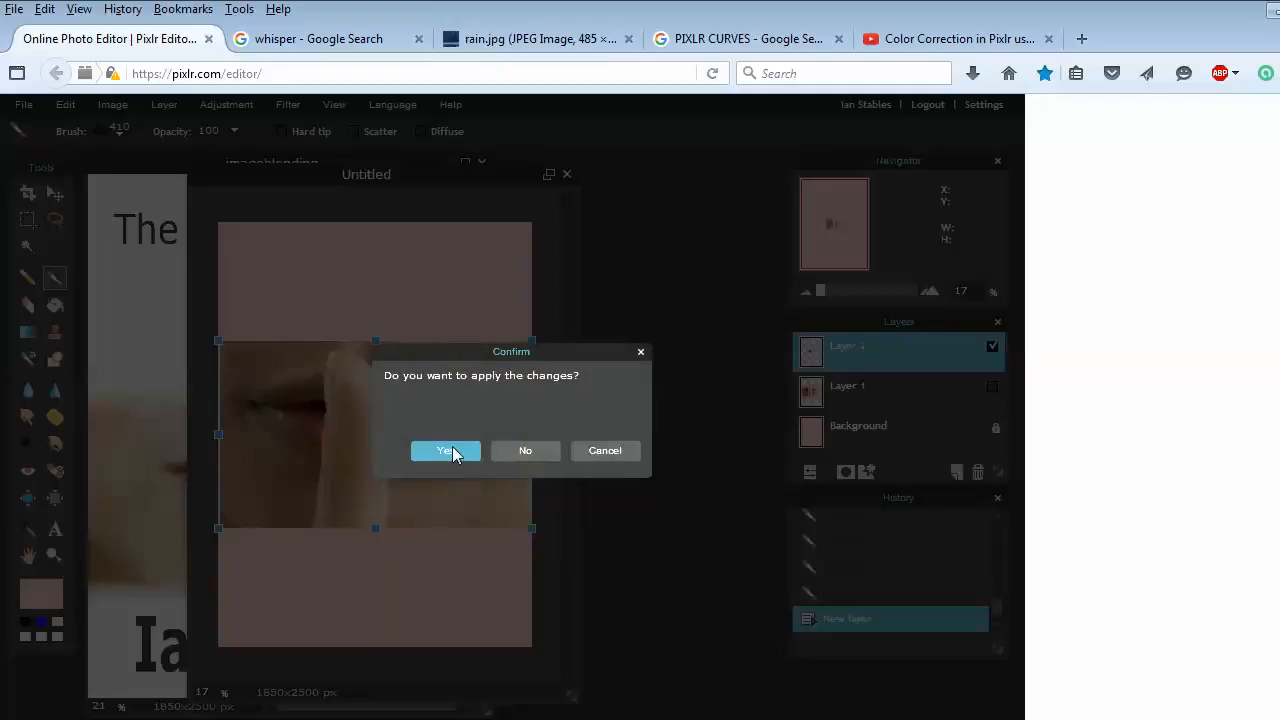
left_click(450, 451)
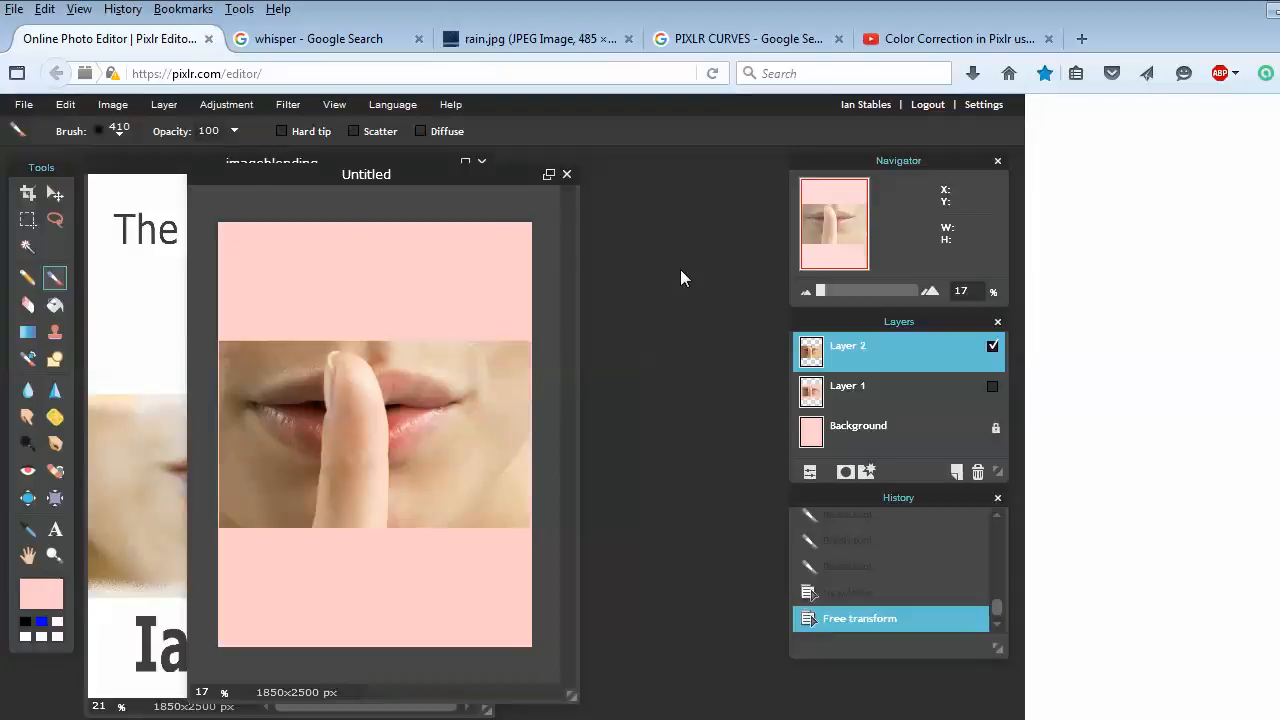
left_click(957, 472)
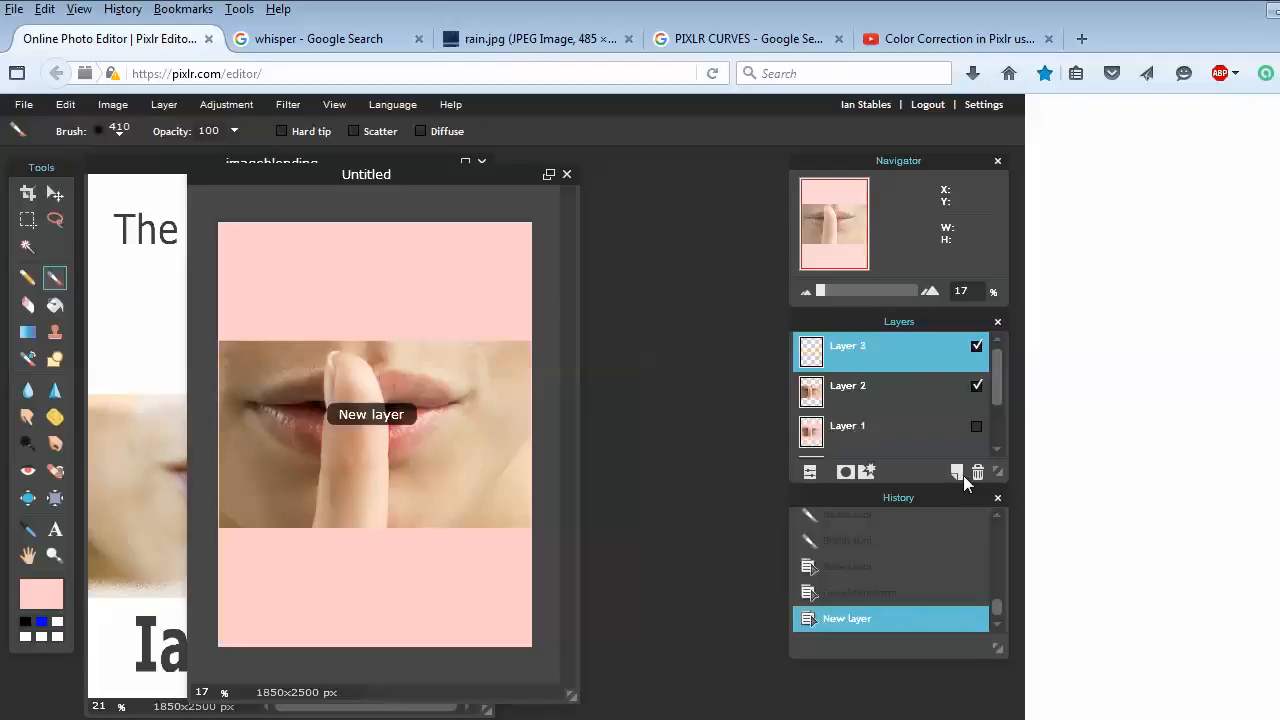
left_click(55, 360)
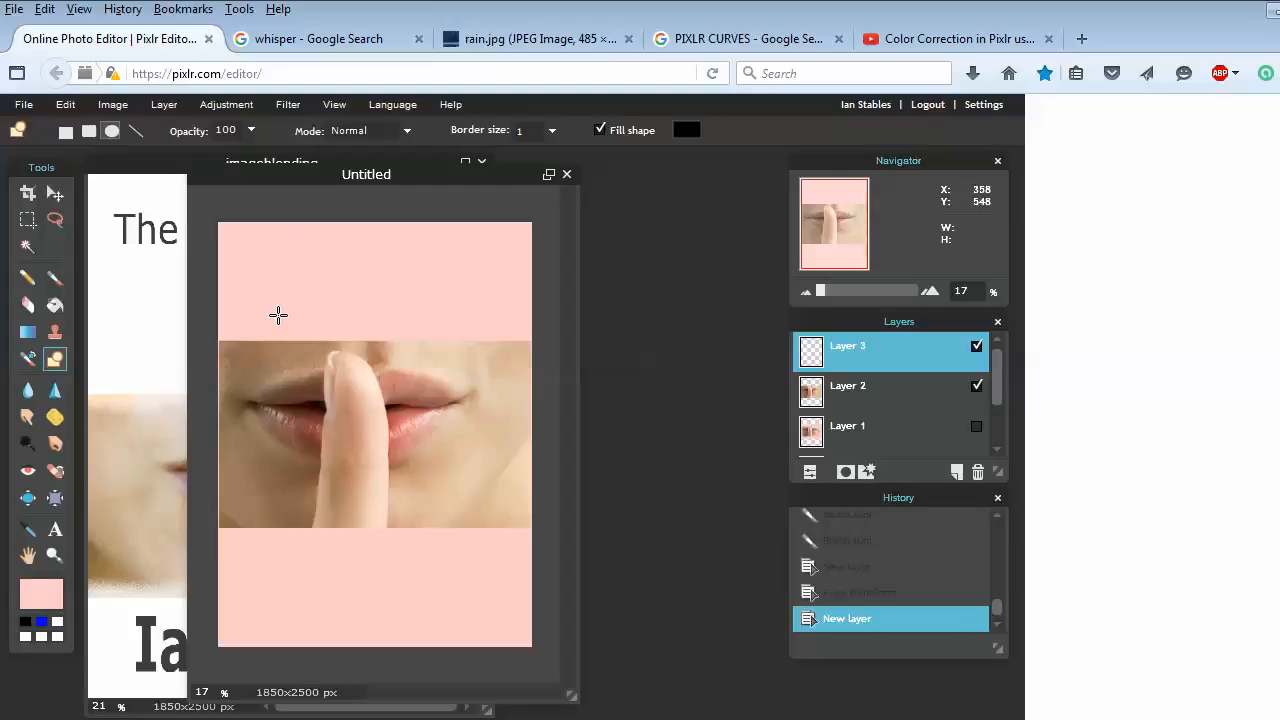
left_click_drag(277, 315, 538, 557)
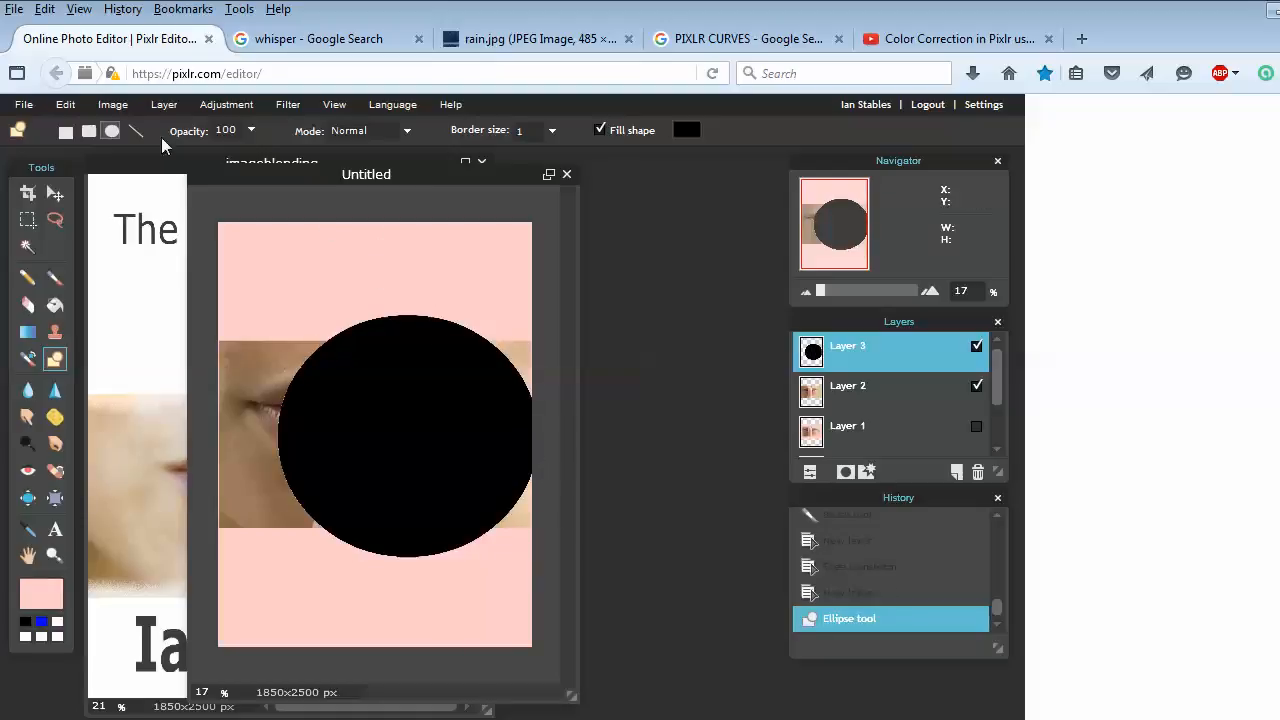
left_click(60, 104)
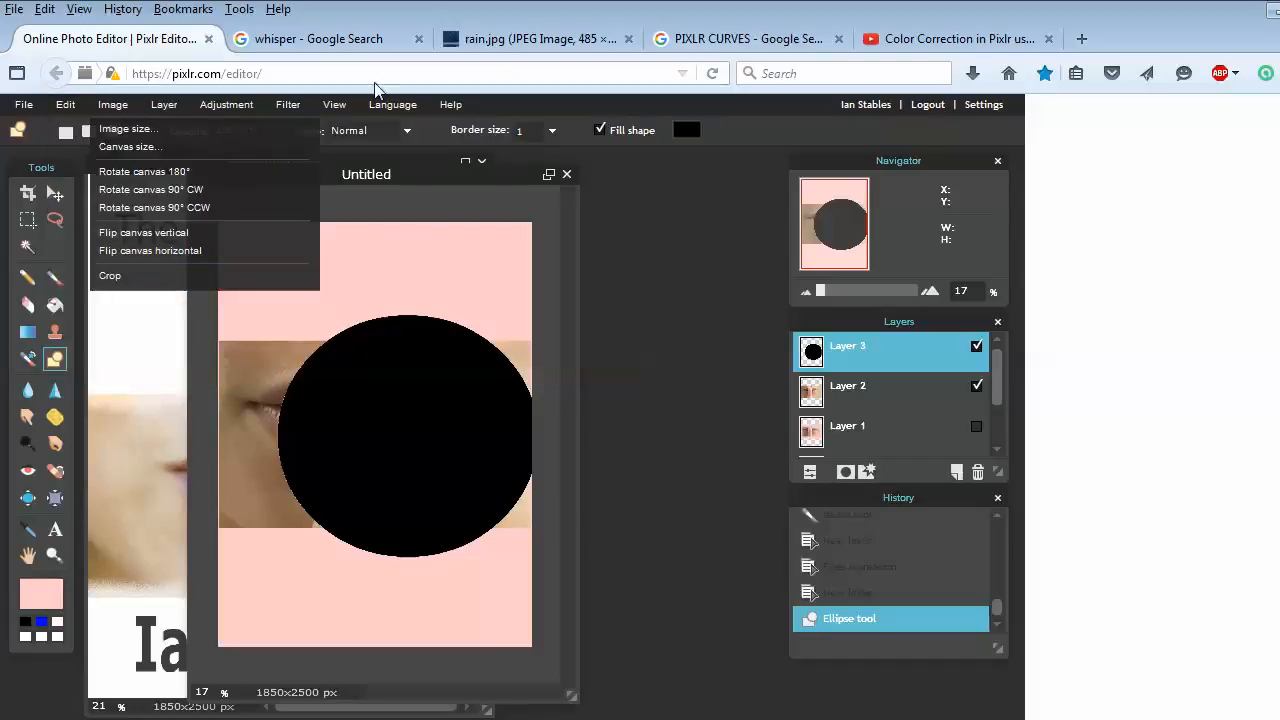
left_click(56, 193)
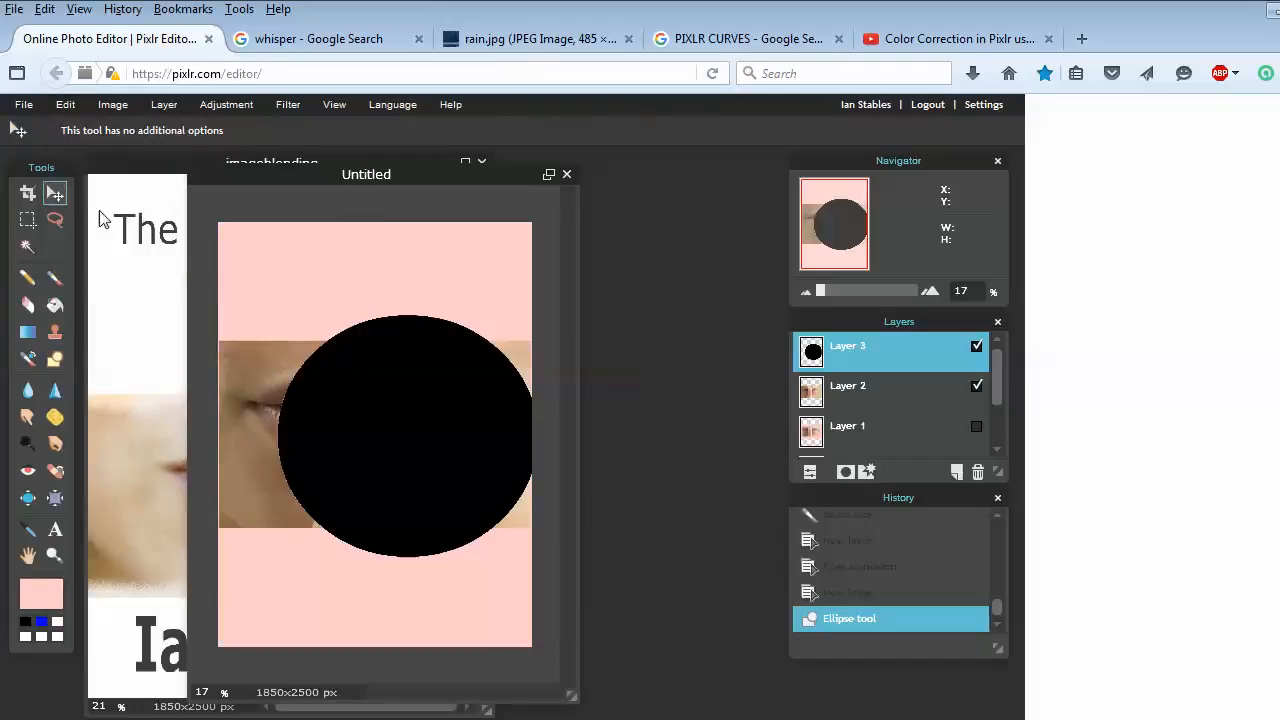
left_click_drag(451, 428, 403, 394)
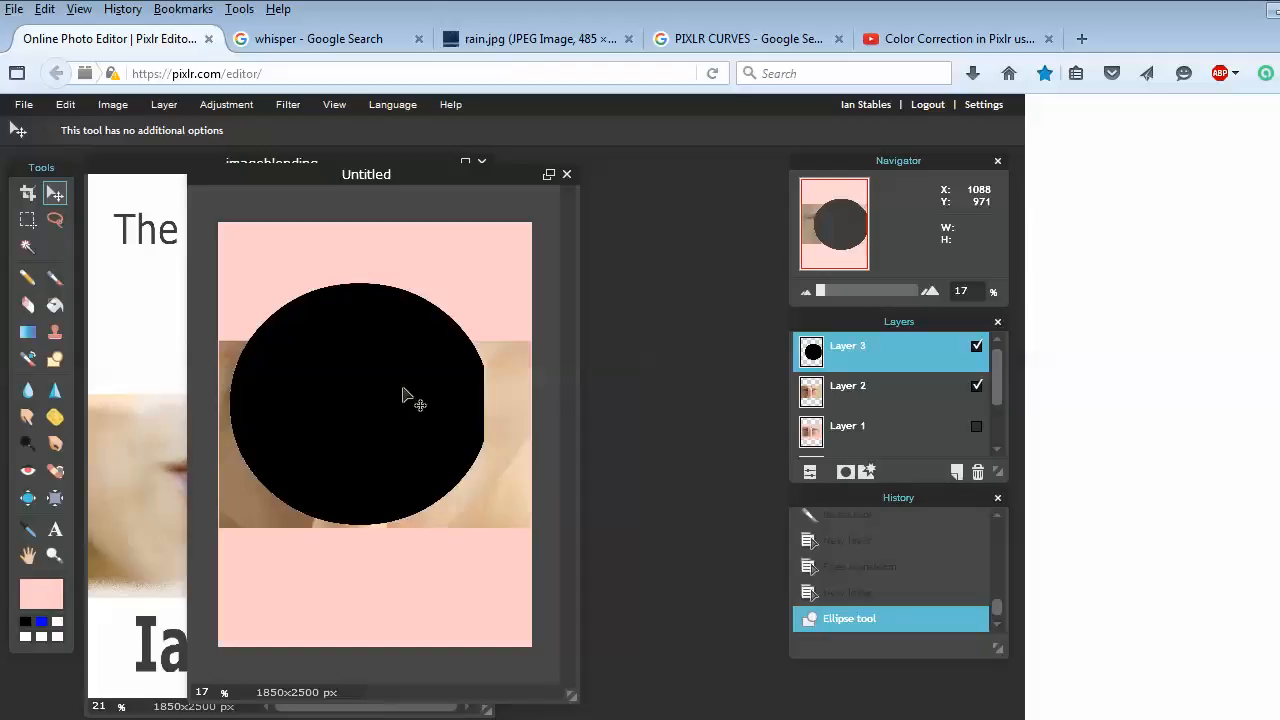
left_click_drag(403, 394, 404, 394)
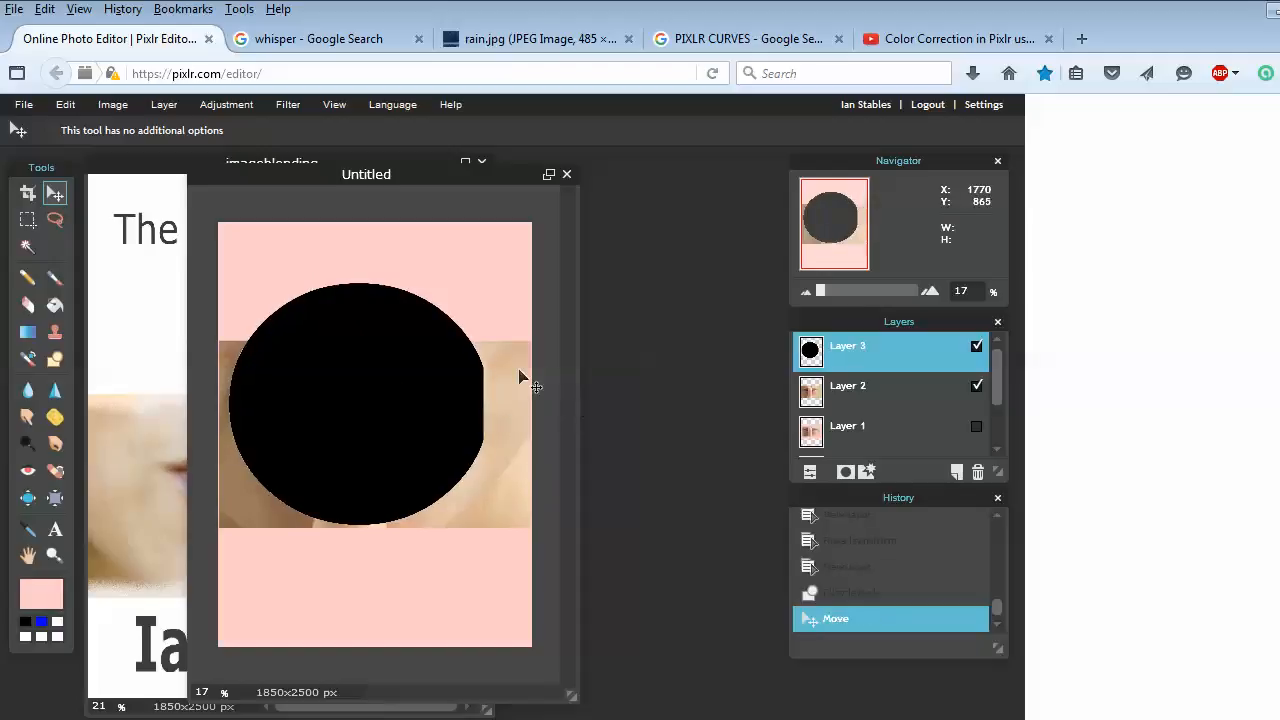
left_click(816, 578)
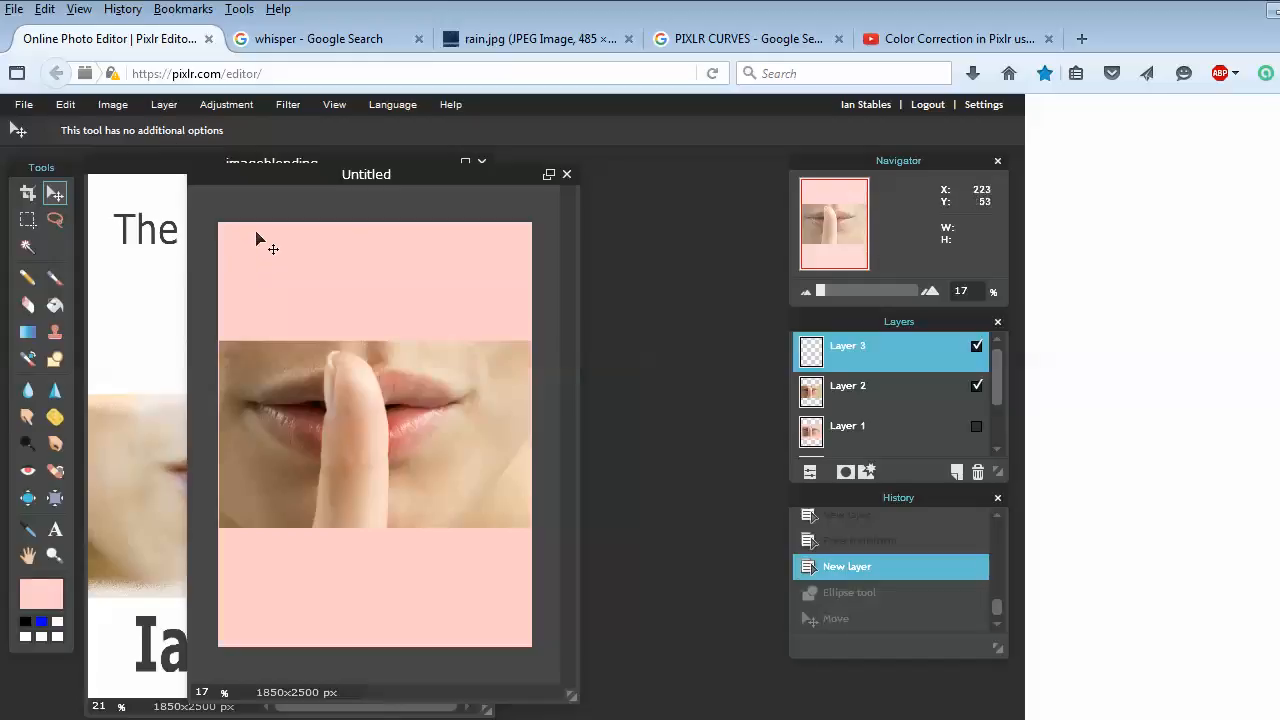
Draw a filled black ellipse with border size 0 over the lips on Layer 3.
left_click(57, 357)
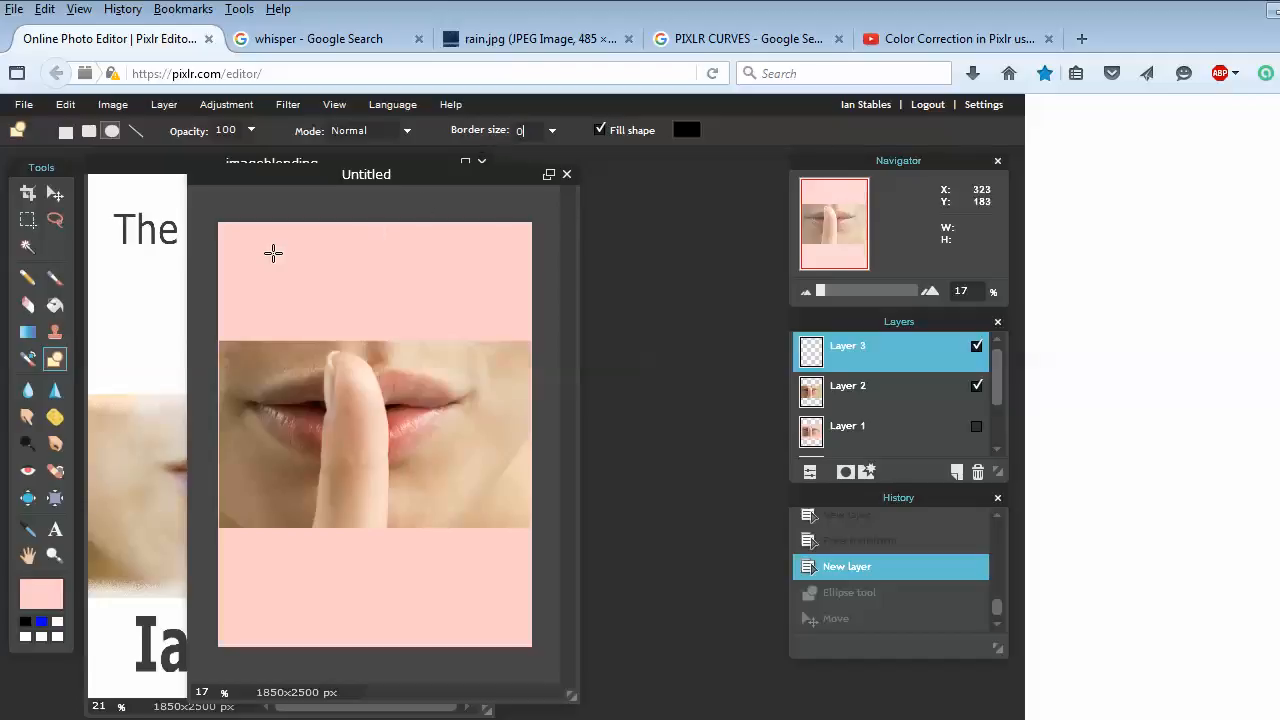
left_click_drag(243, 301, 461, 488)
Lower Layer 3's opacity to 40 and move the ellipse slightly down to centre it over the lips.
left_click(56, 194)
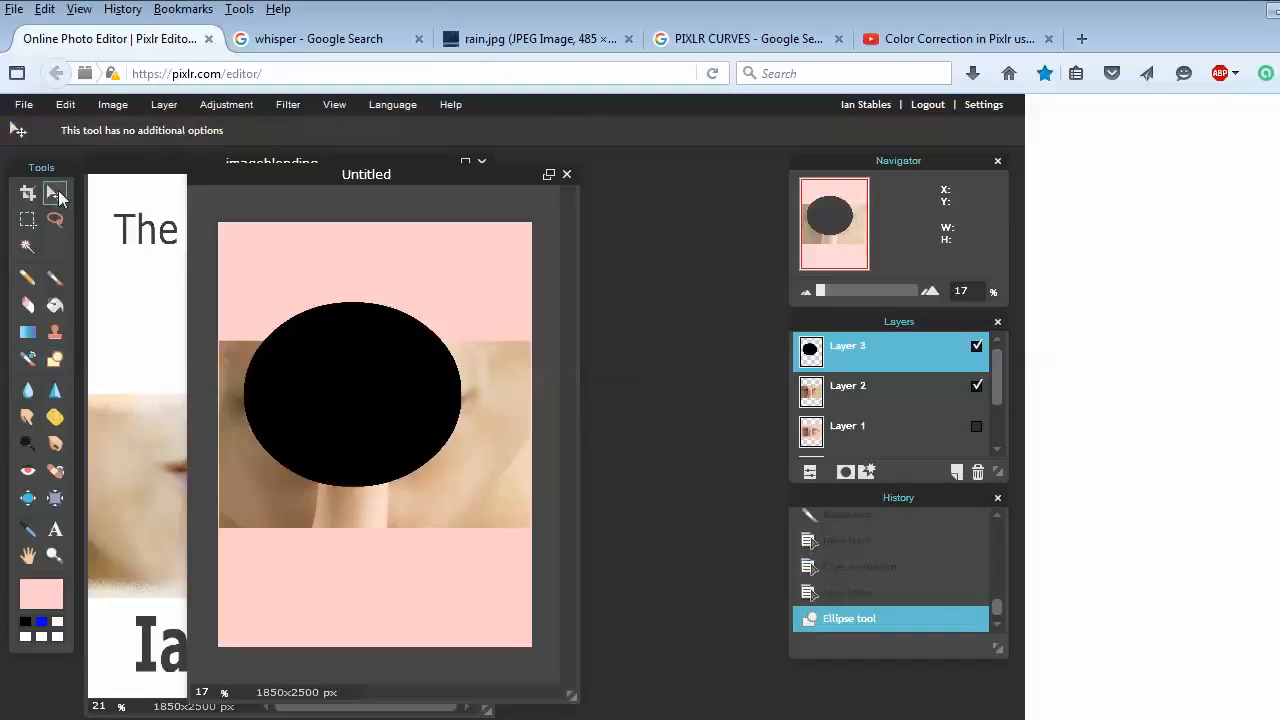
left_click(811, 472)
left_click_drag(956, 420, 904, 425)
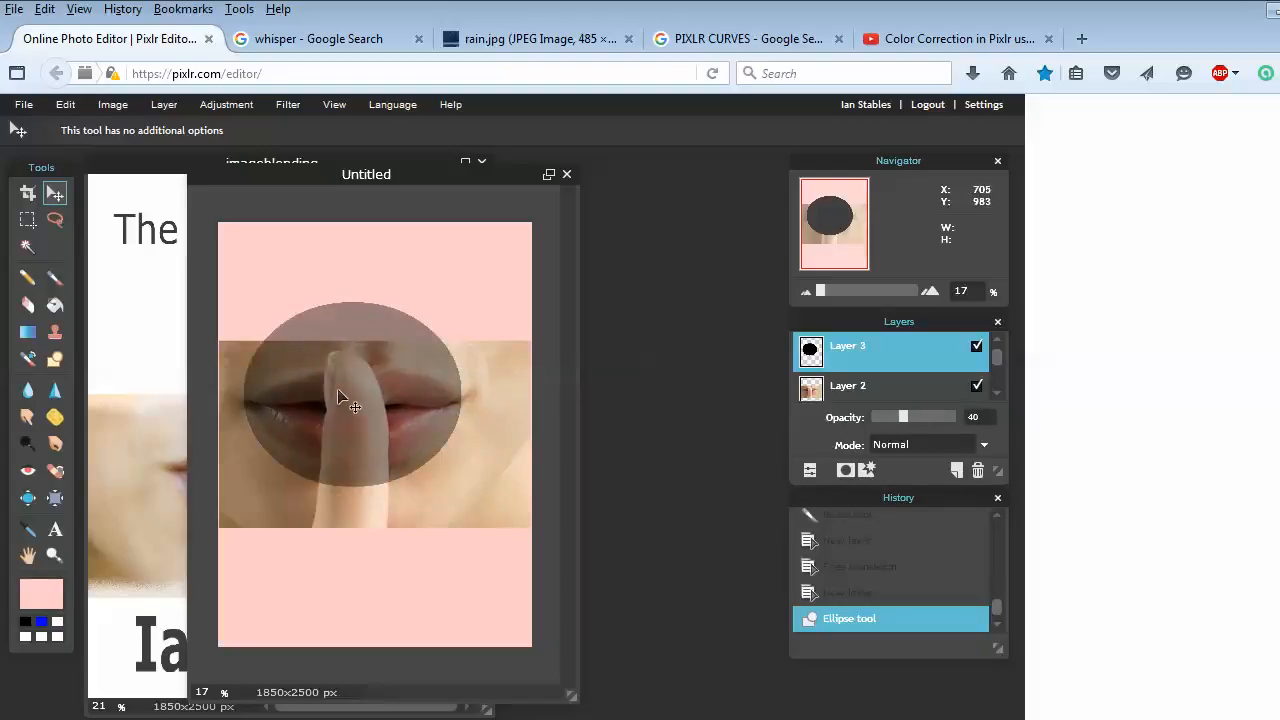
left_click_drag(354, 357, 357, 378)
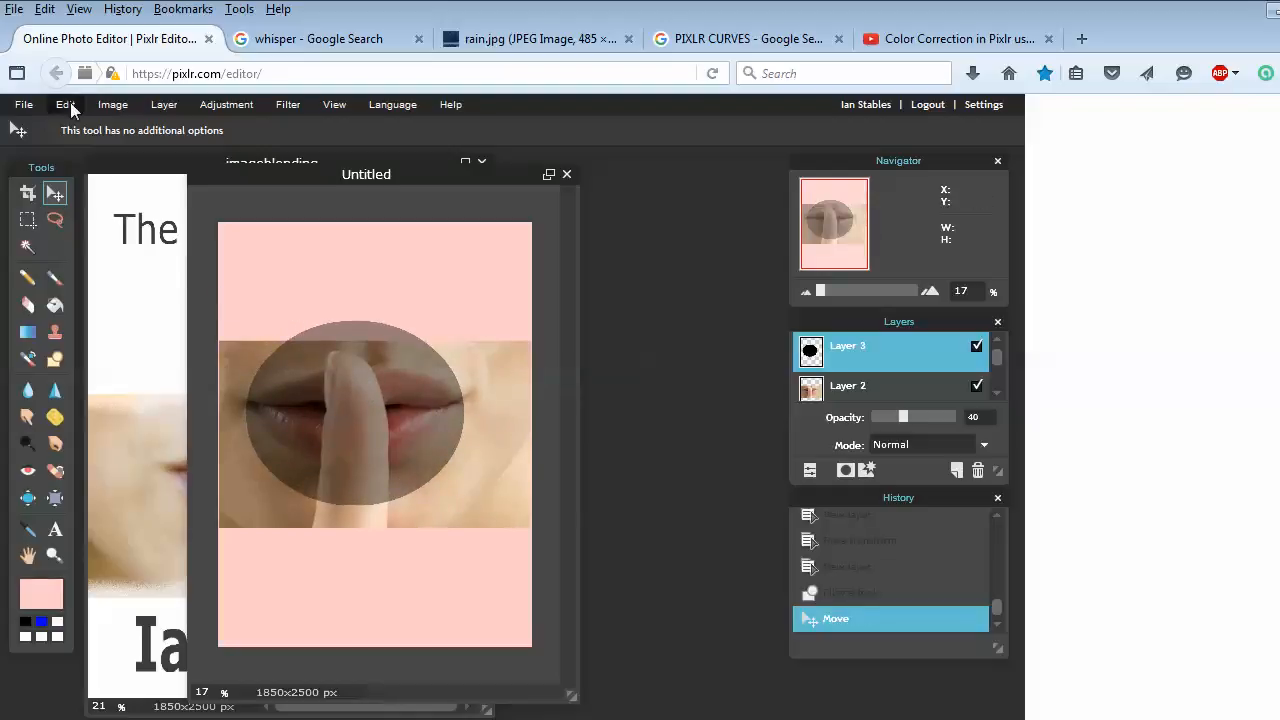
Enlarge the ellipse with Free transform until it extends past both corners of the mouth, and apply the change.
left_click(66, 104)
left_click(118, 253)
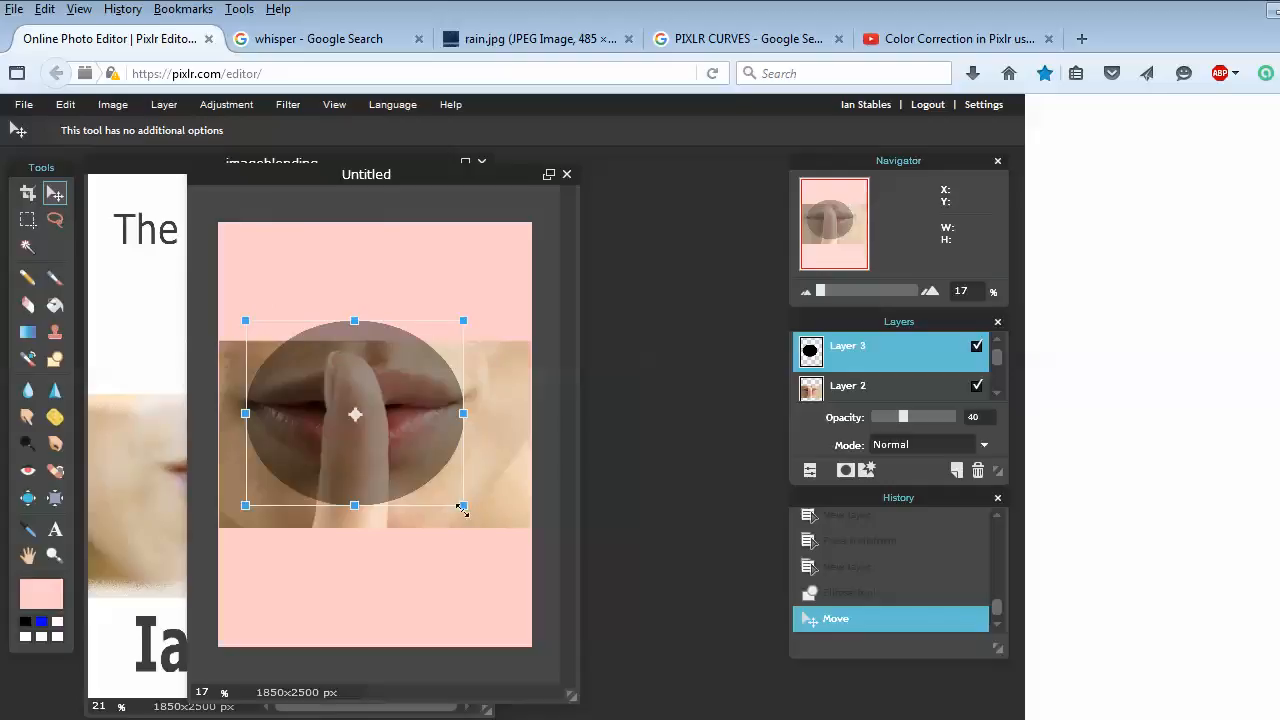
left_click_drag(461, 506, 479, 521)
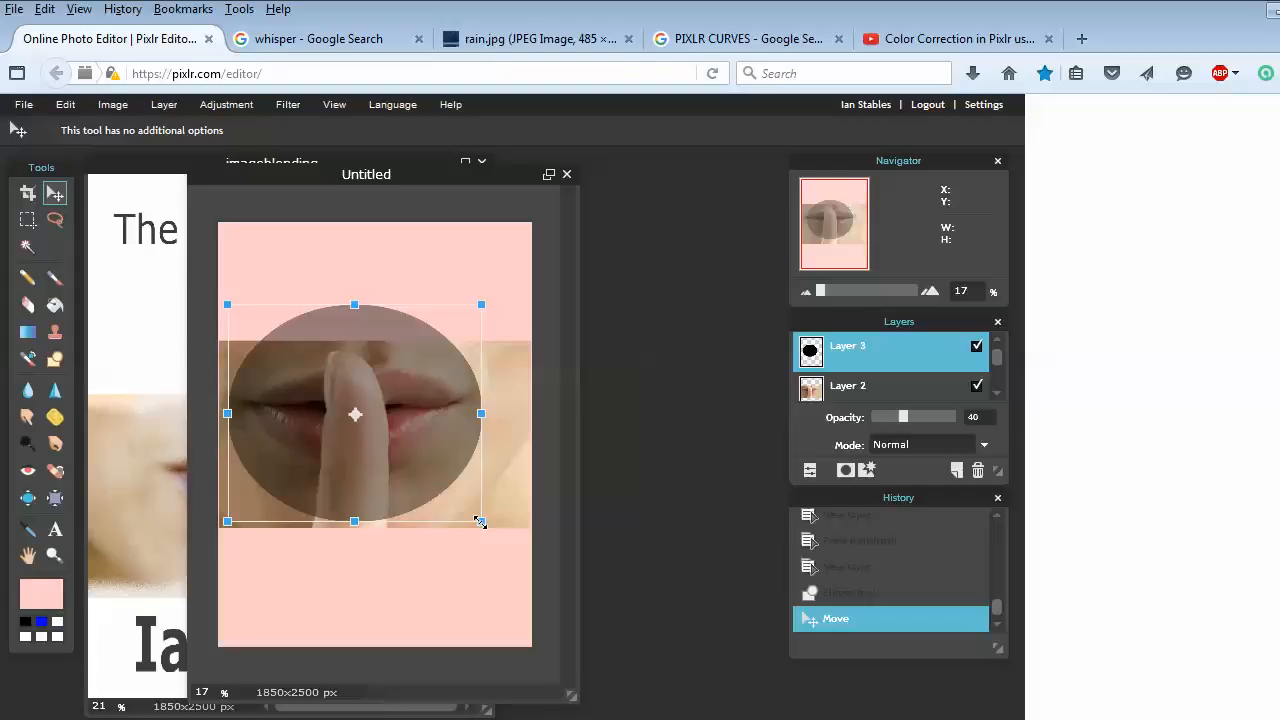
left_click(455, 580)
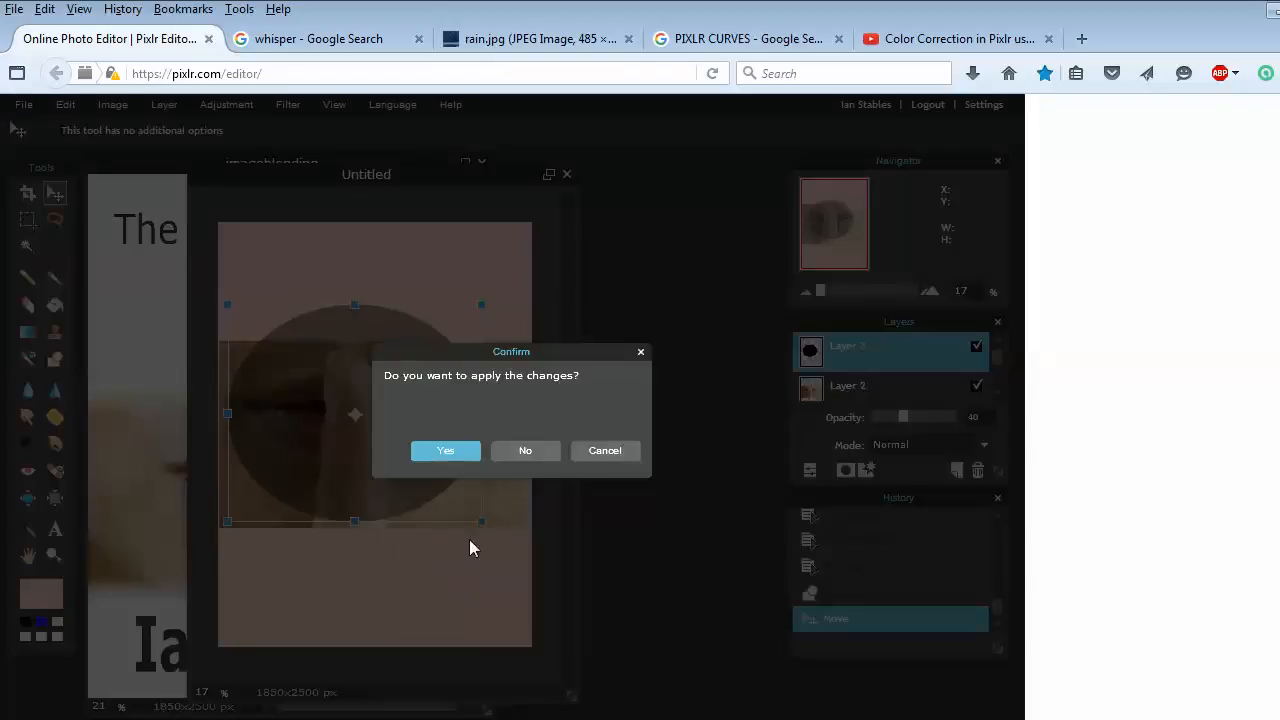
left_click(446, 452)
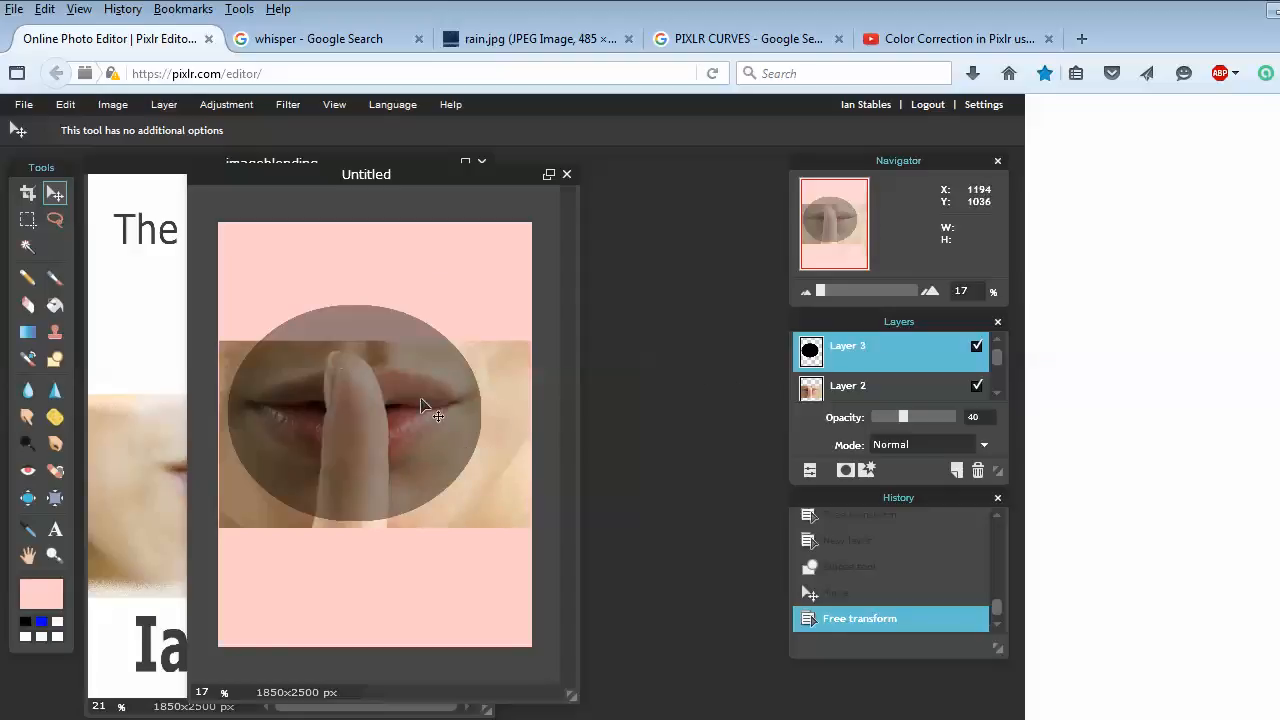
Select the ellipse's pixels on Layer 3, copy that area of the lips picture from Layer 2, and clear the selection.
left_click(67, 108)
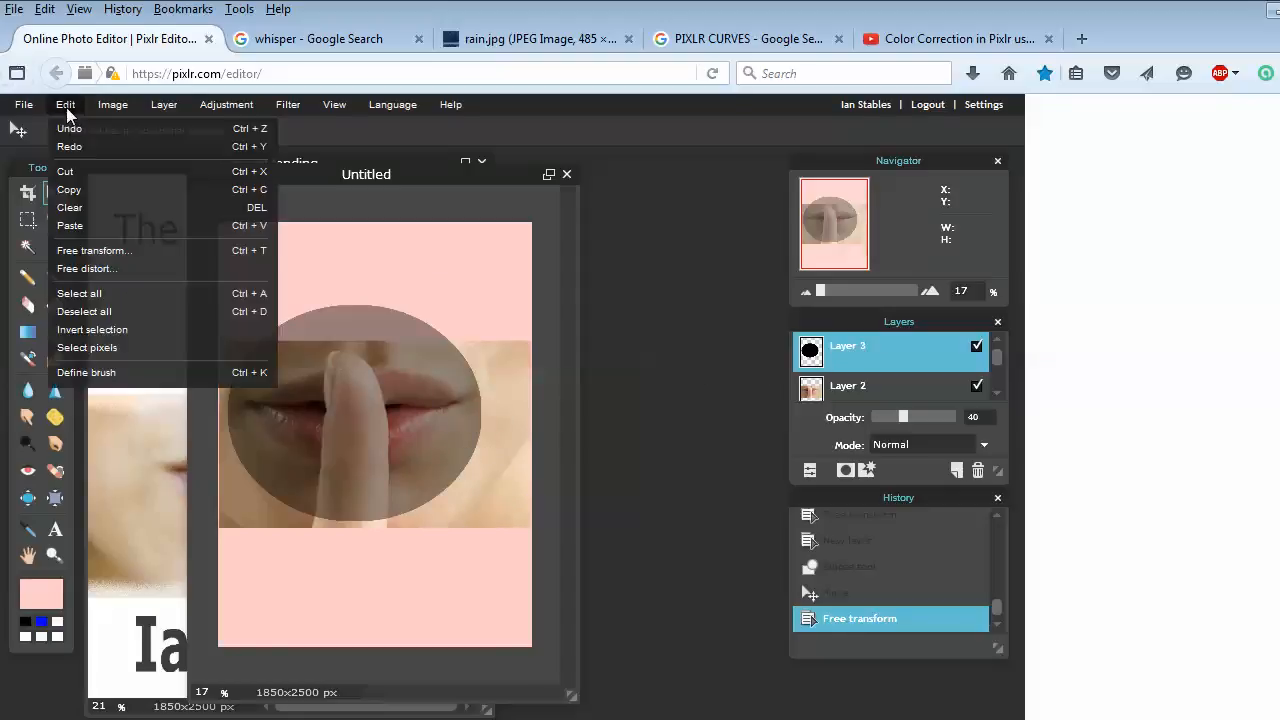
left_click(124, 350)
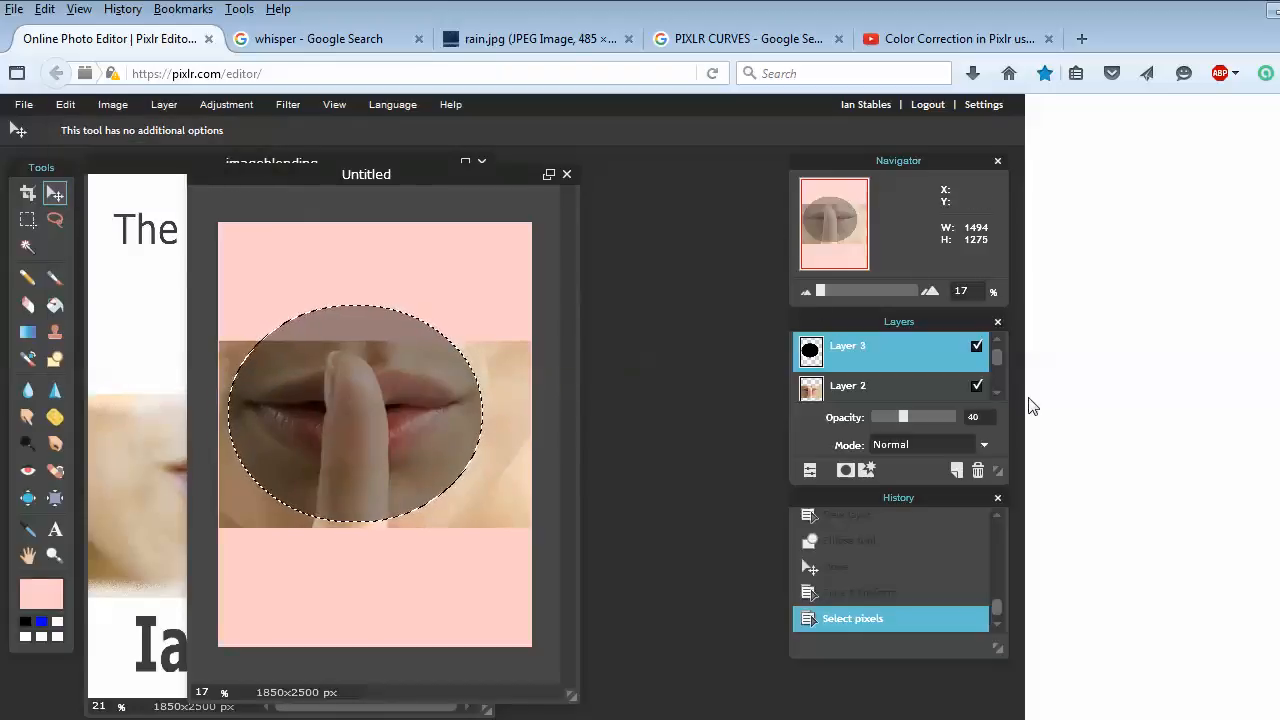
left_click(866, 392)
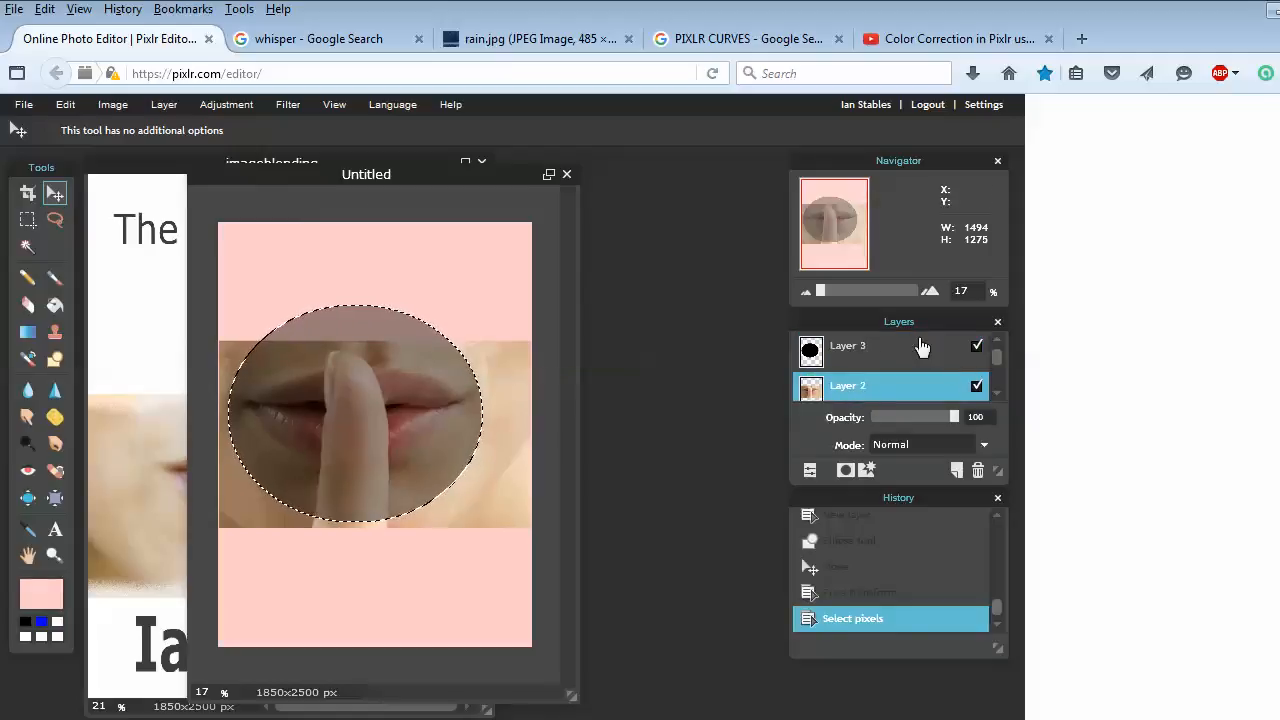
left_click(66, 105)
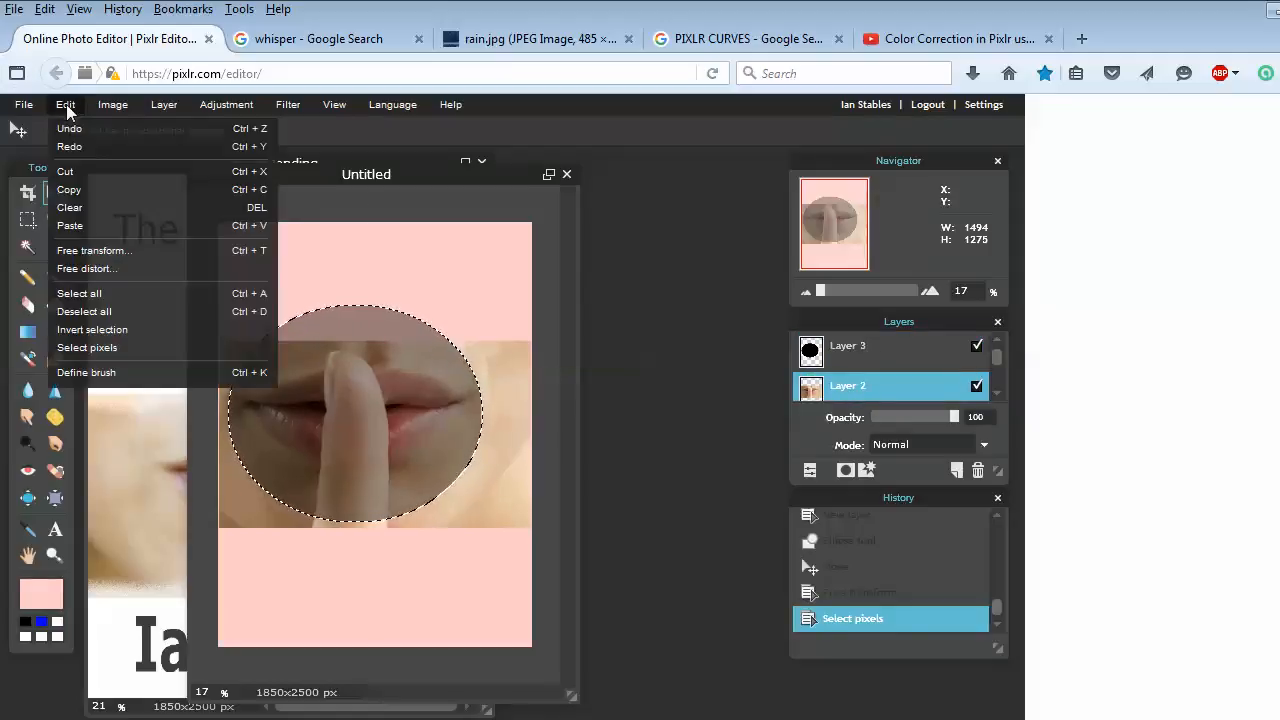
left_click(89, 190)
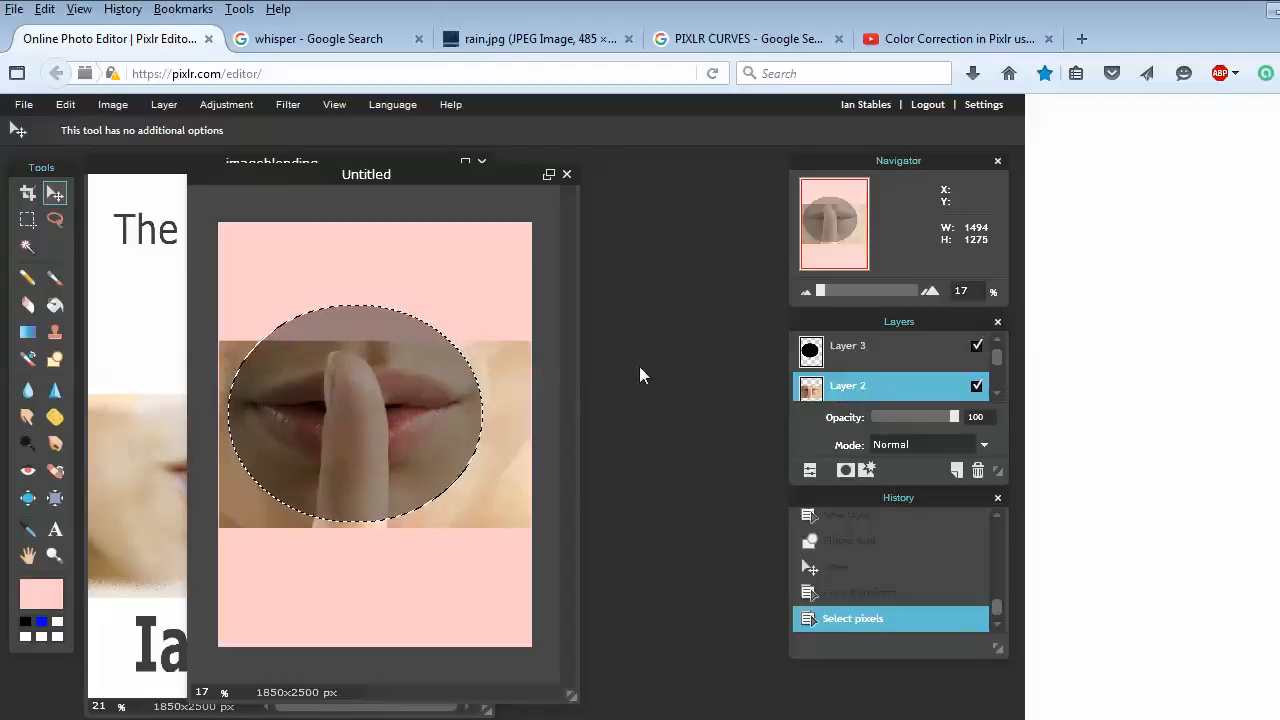
left_click(68, 104)
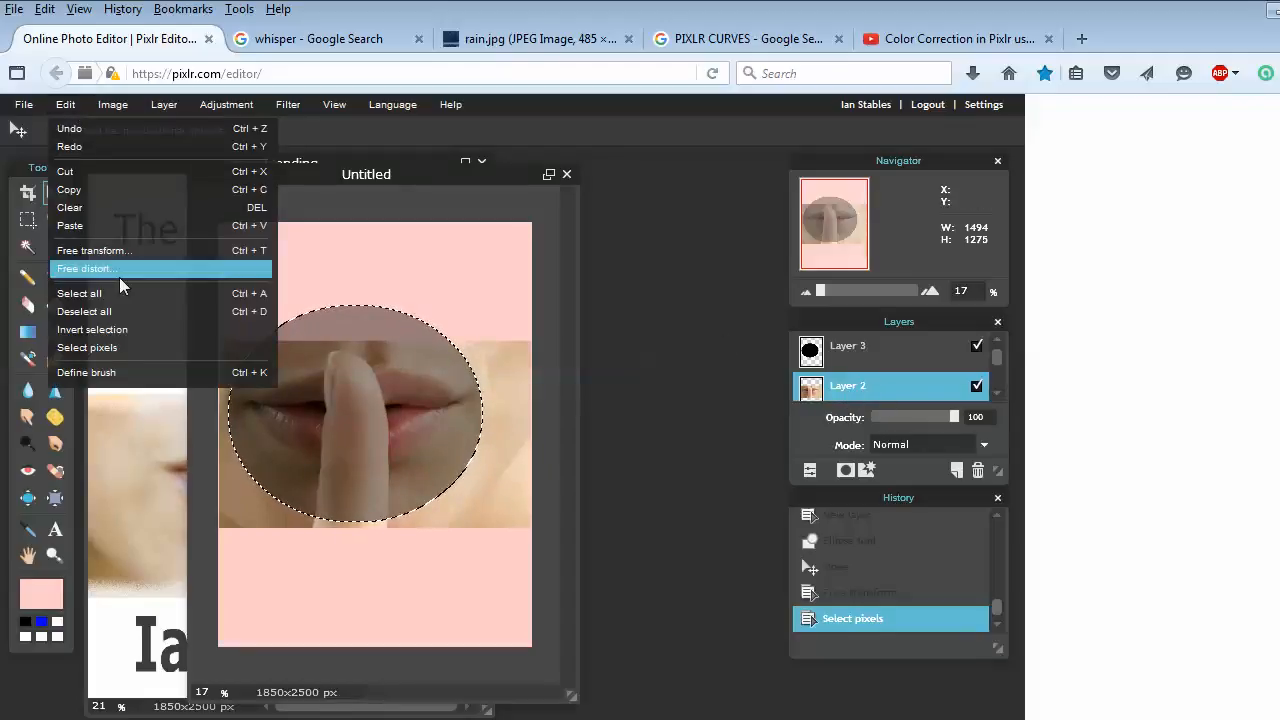
left_click(118, 311)
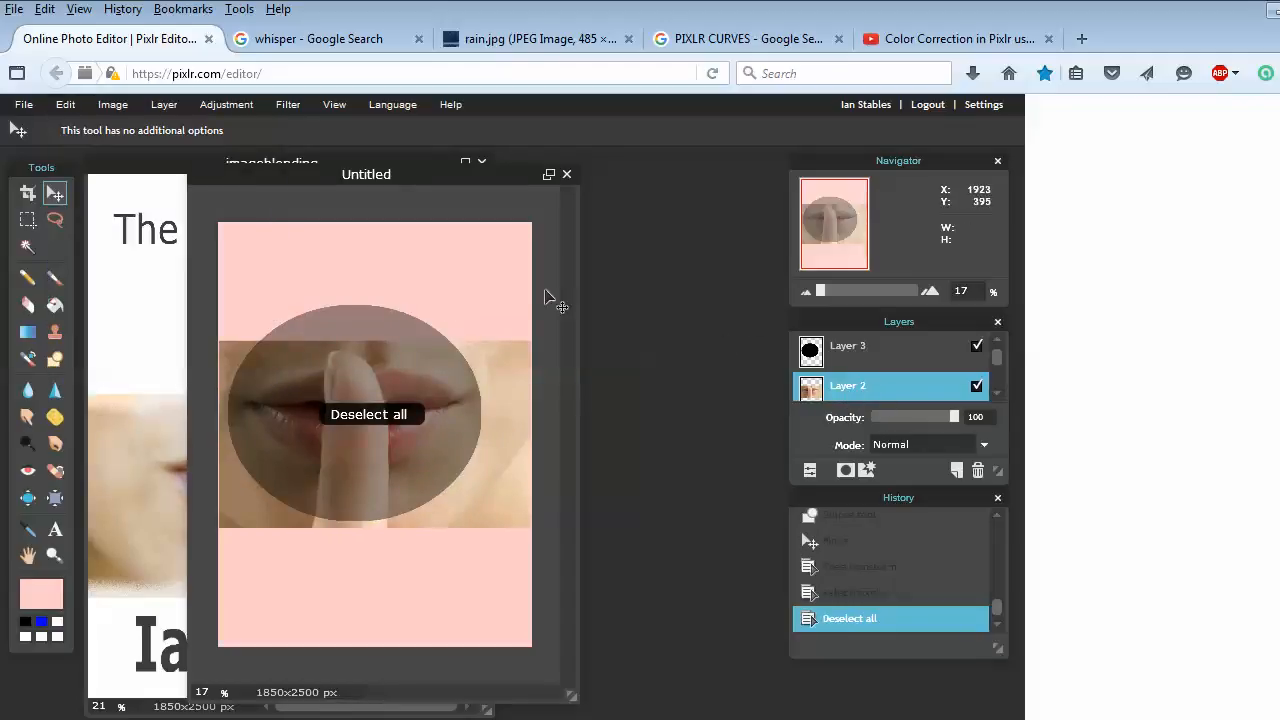
Hide Layer 2 and replace the ellipse on Layer 3 with the pasted lips cut-out.
left_click(962, 355)
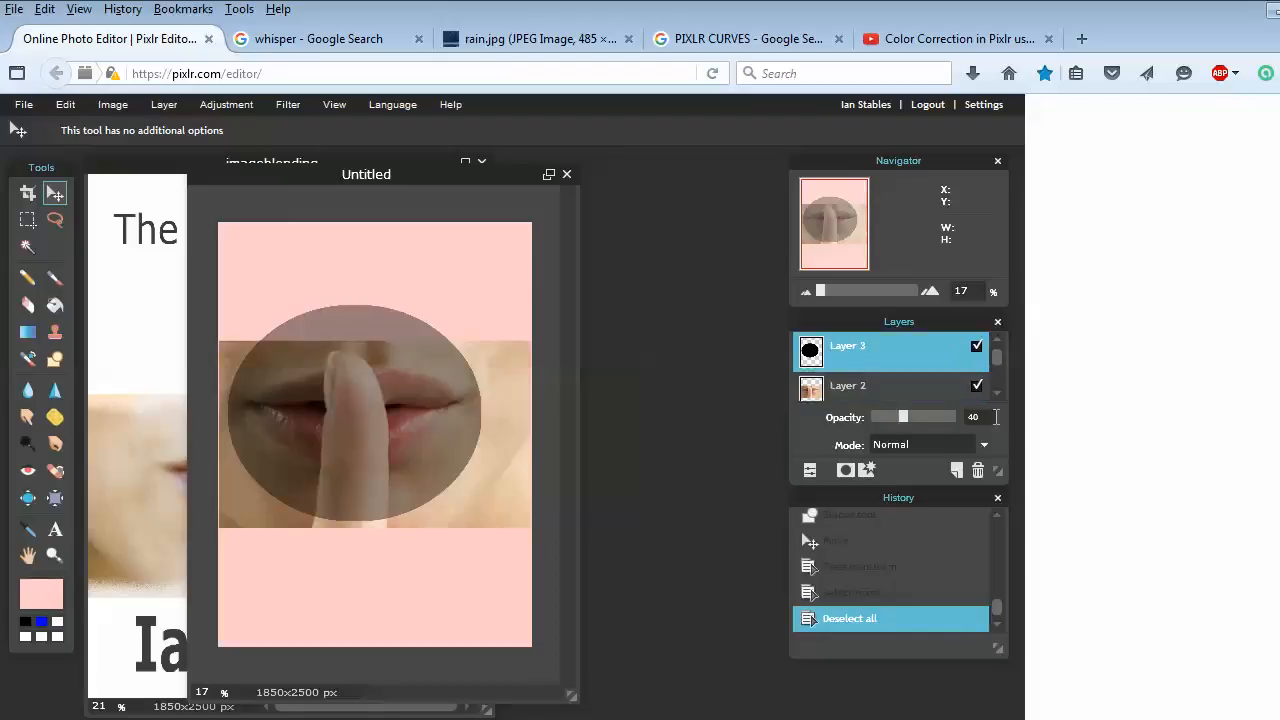
left_click(978, 471)
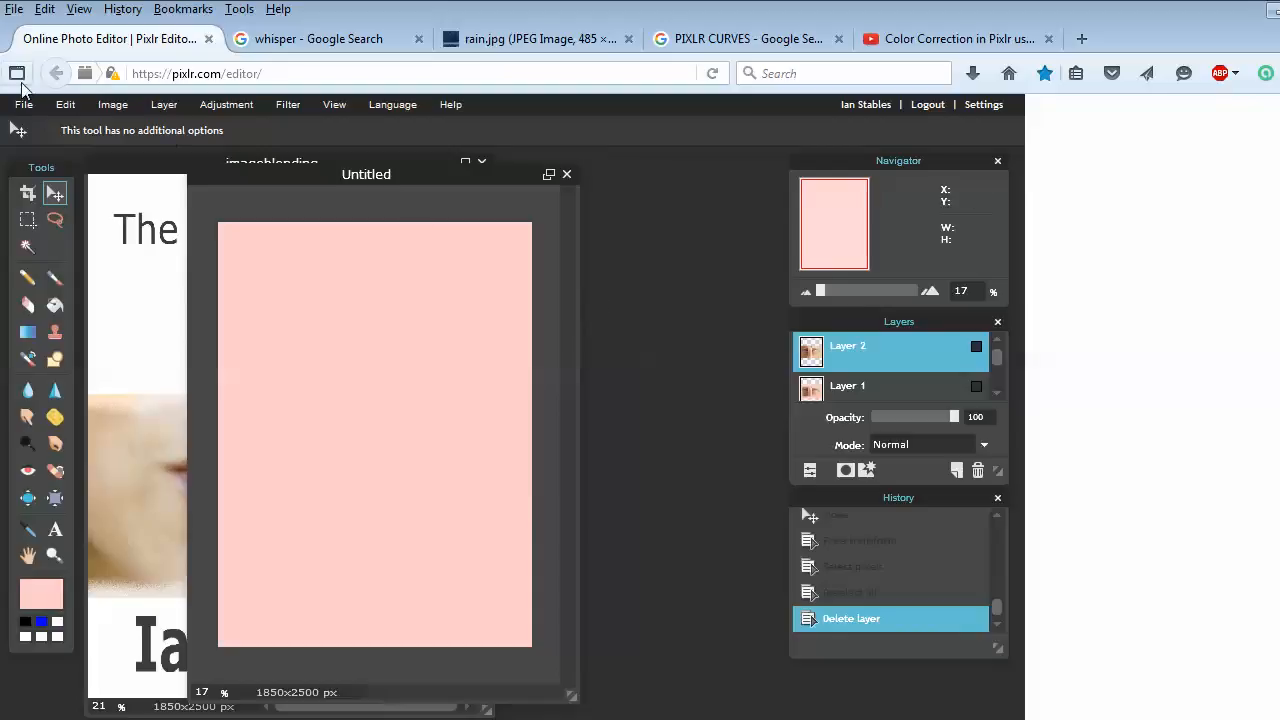
left_click(65, 105)
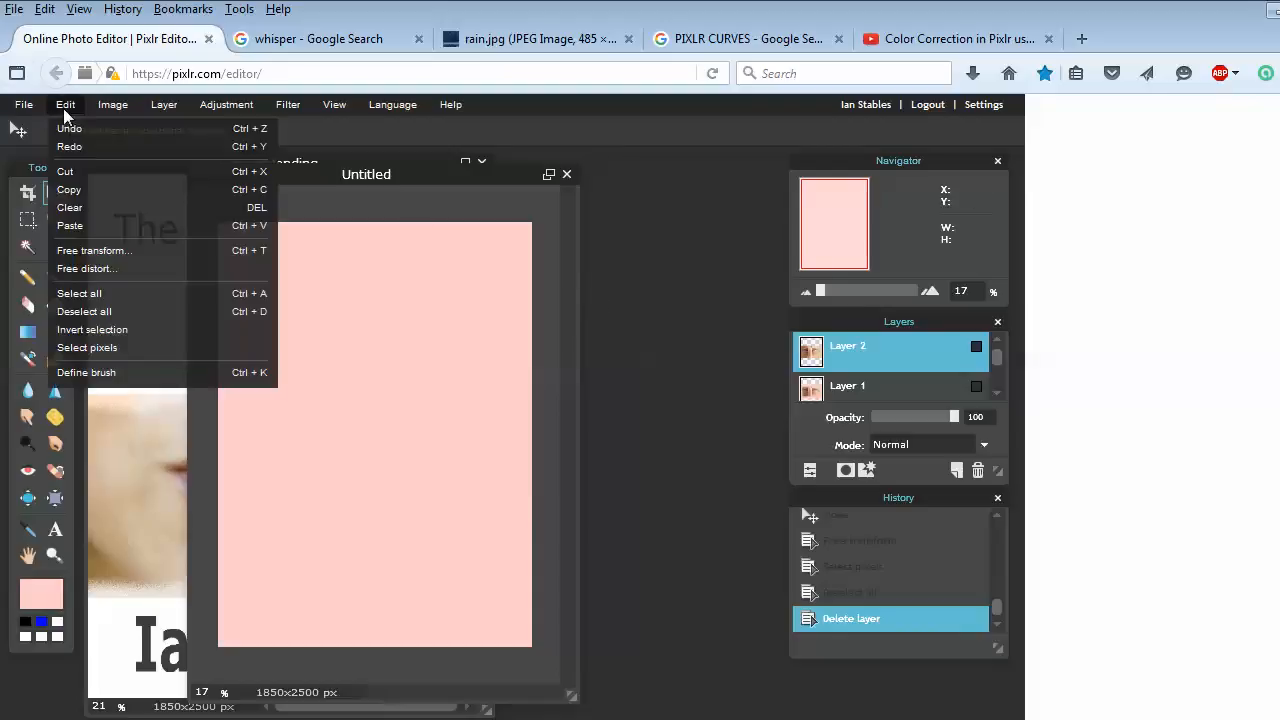
left_click(121, 227)
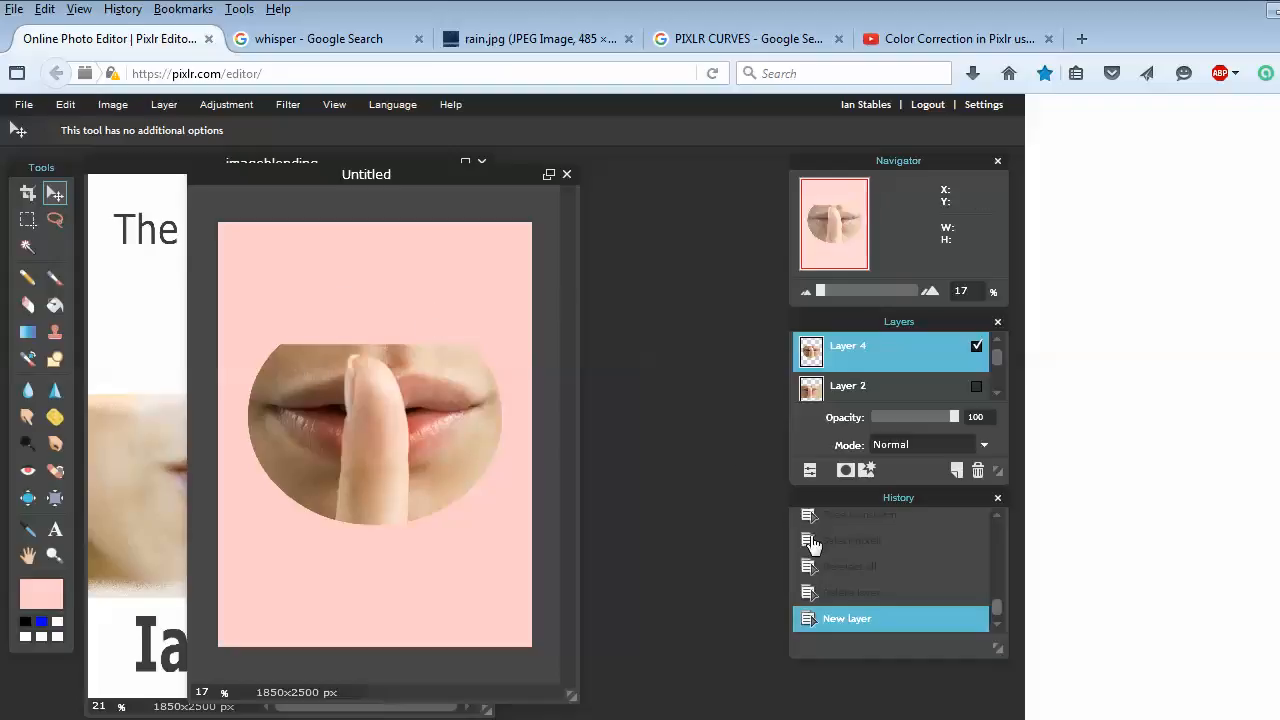
Revert the history to the state before the ellipse layer was deleted, and show Layer 2 again.
left_click(832, 567)
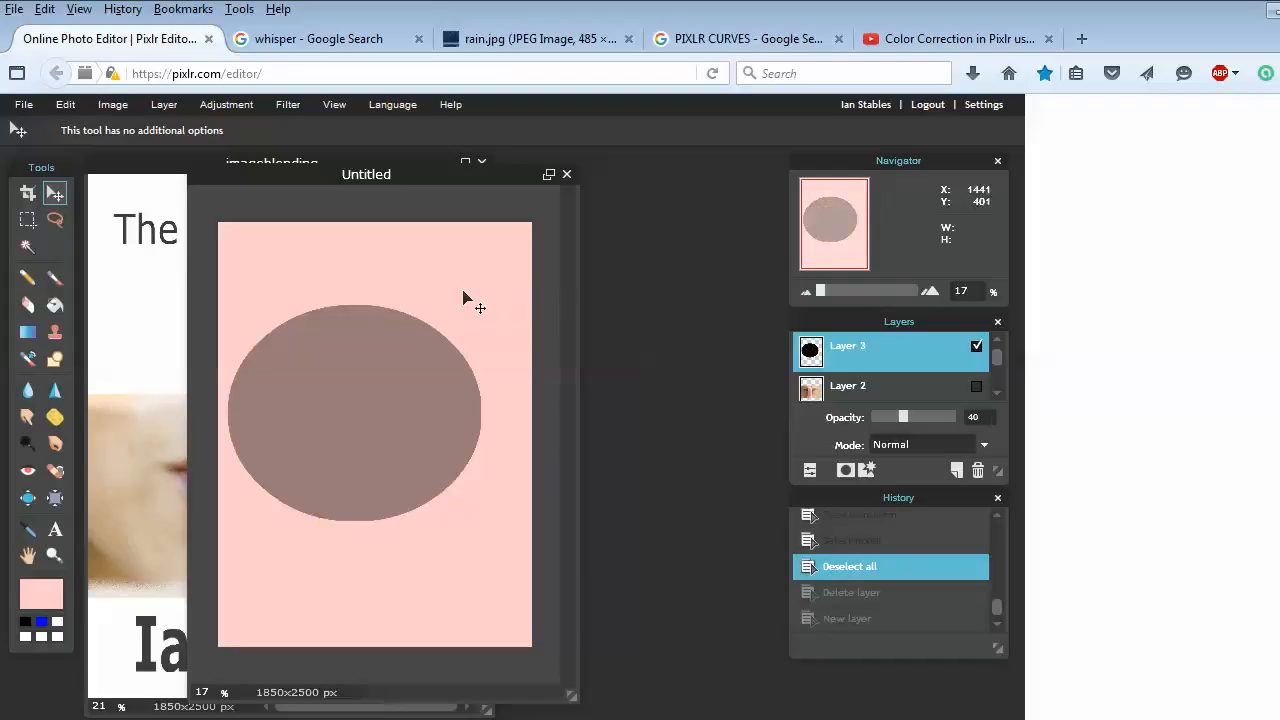
left_click(820, 387)
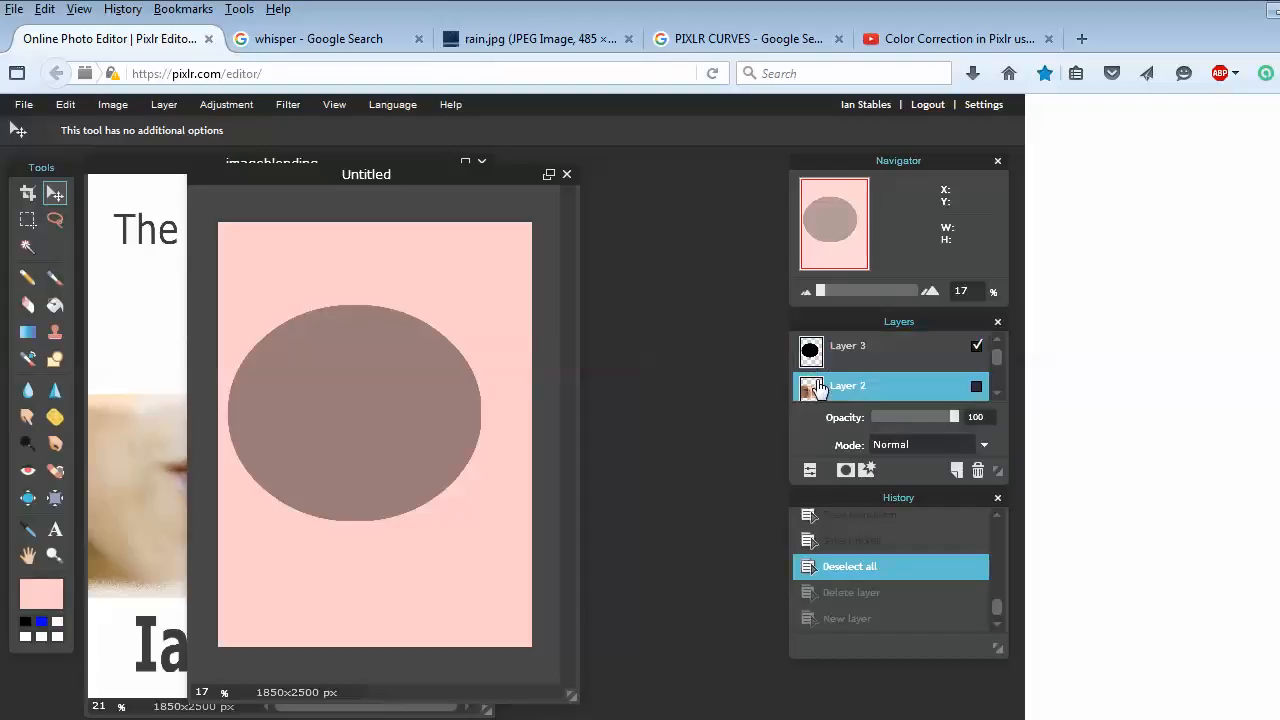
left_click(976, 388)
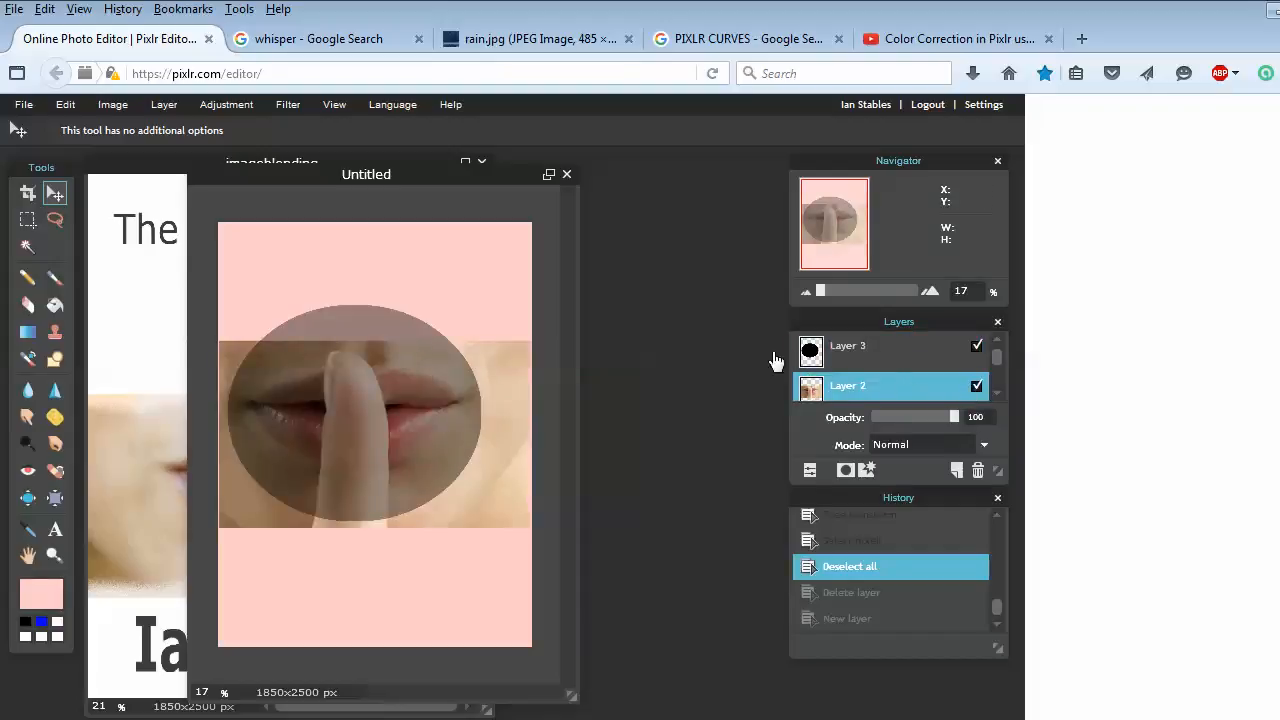
Enlarge the lips picture on Layer 2 with Free transform, shift it down so it covers the whole ellipse, and apply the change.
left_click(66, 106)
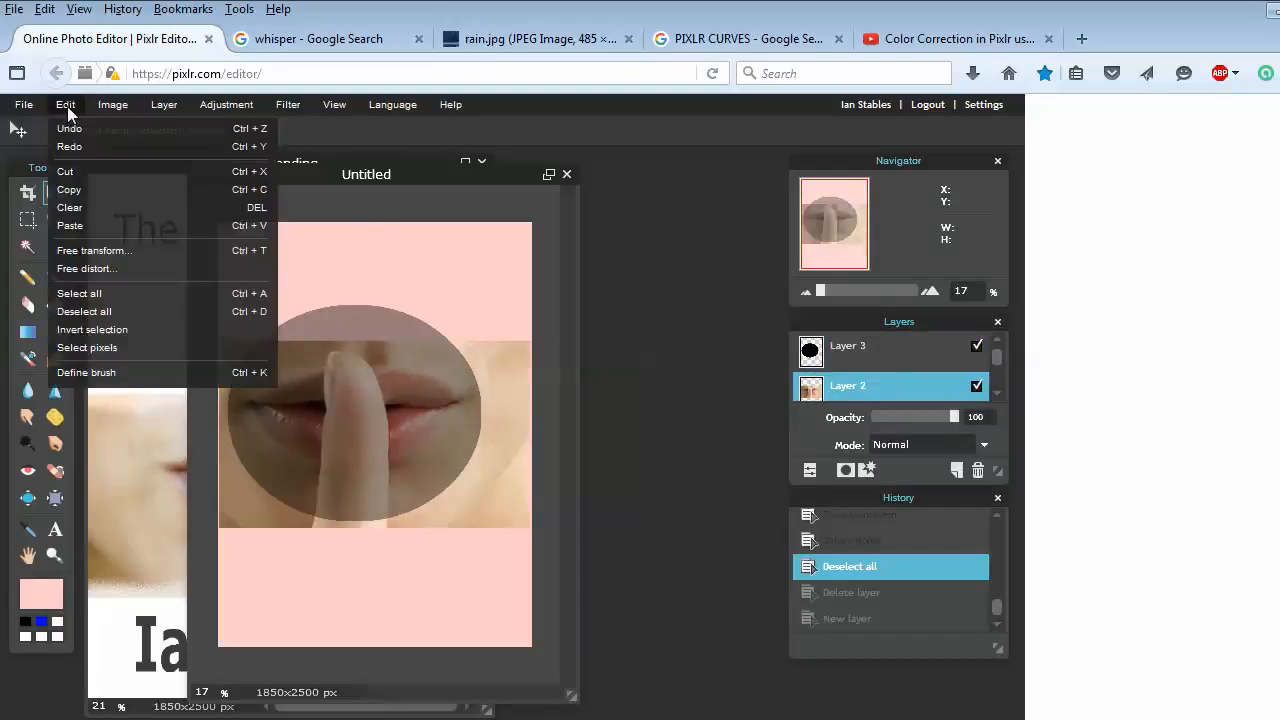
left_click(127, 251)
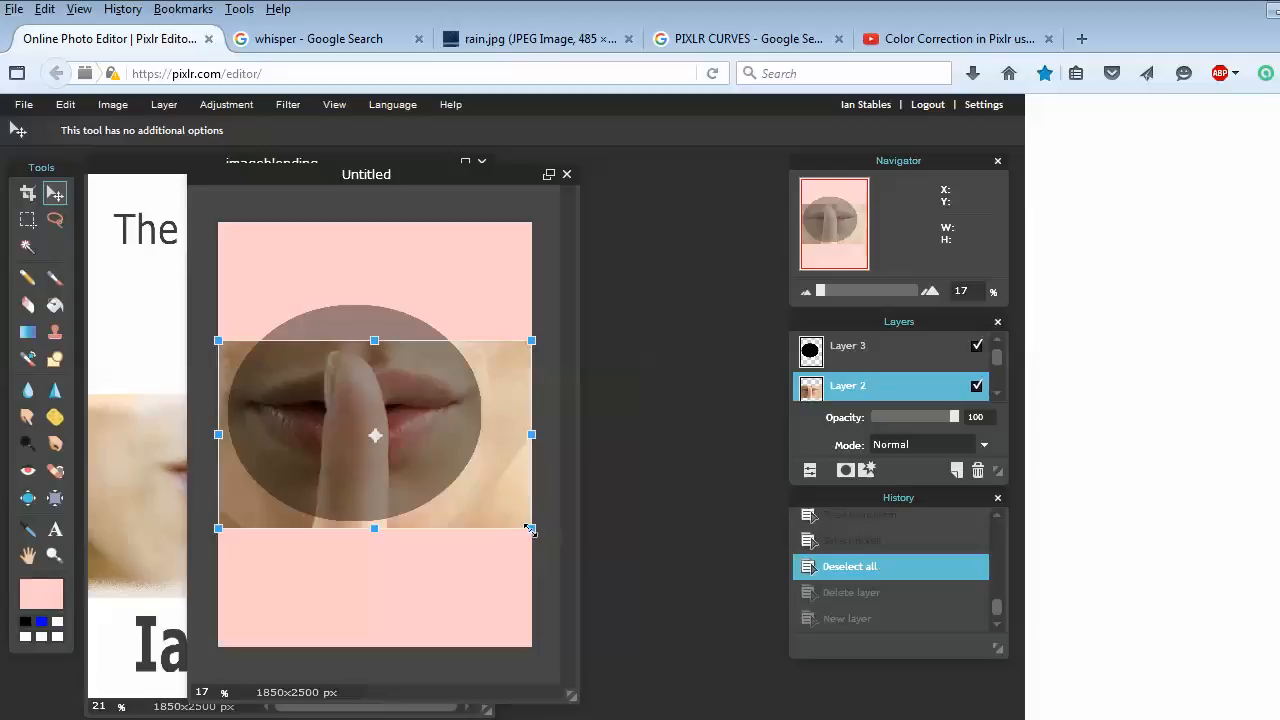
left_click_drag(531, 527, 543, 591)
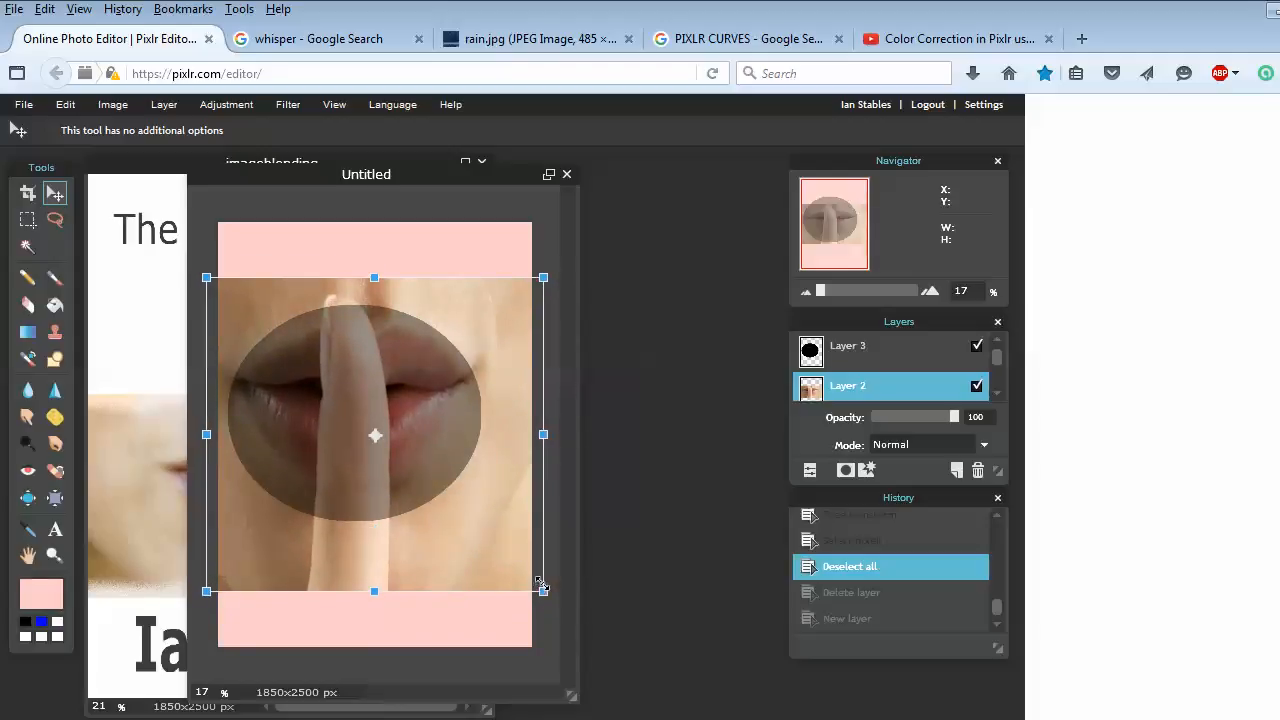
left_click_drag(426, 418, 427, 442)
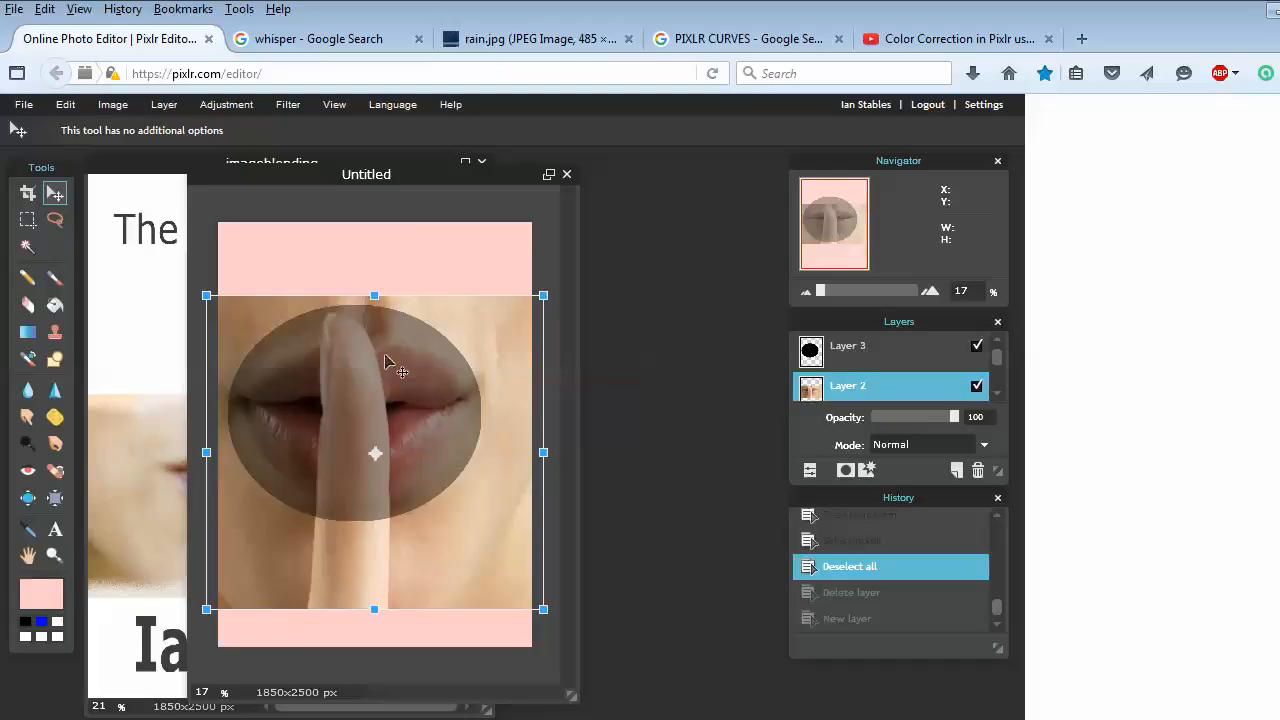
left_click(420, 270)
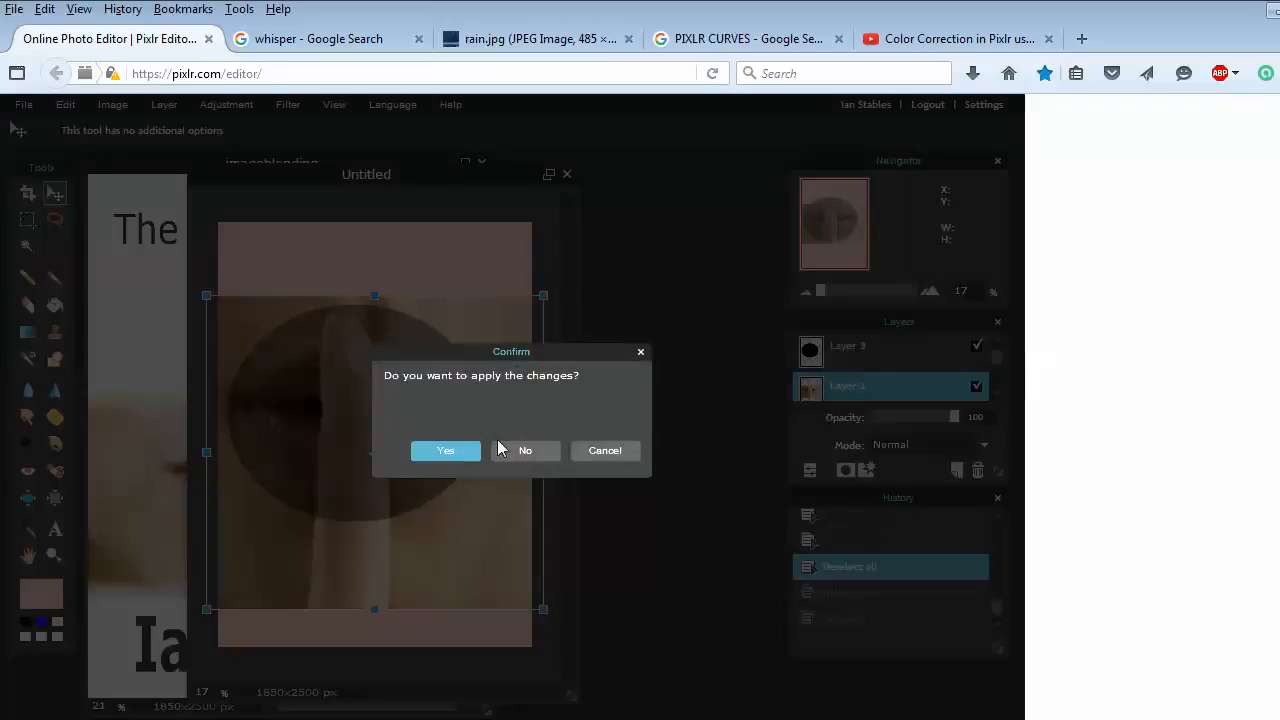
key("Return")
Select the ellipse's pixels on Layer 3 and copy the matching area of the enlarged lips picture from Layer 2.
left_click(866, 362)
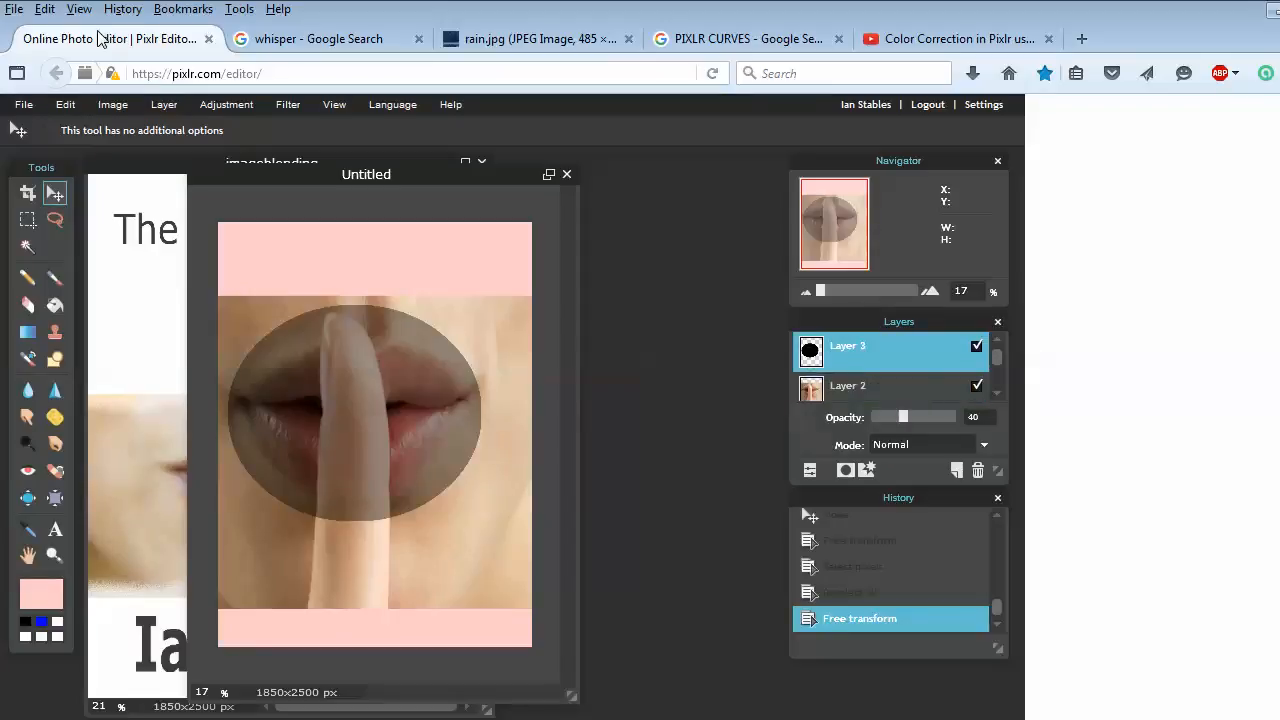
left_click(65, 104)
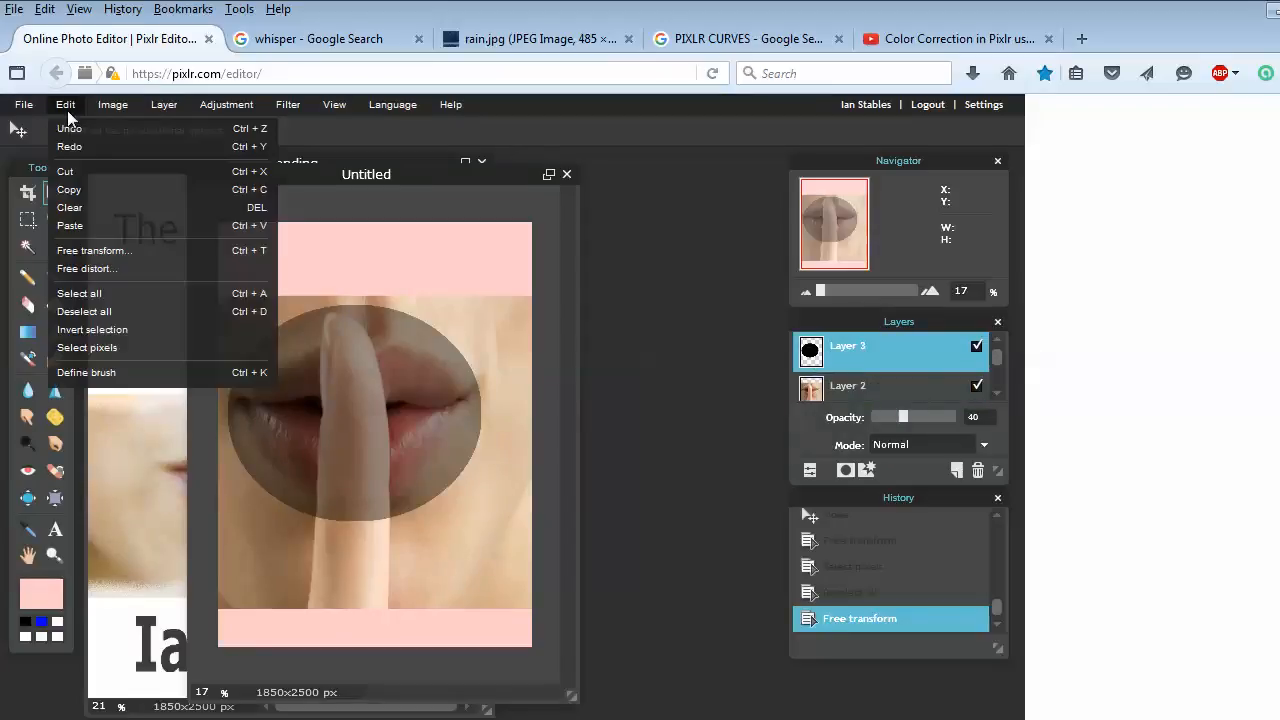
left_click(156, 345)
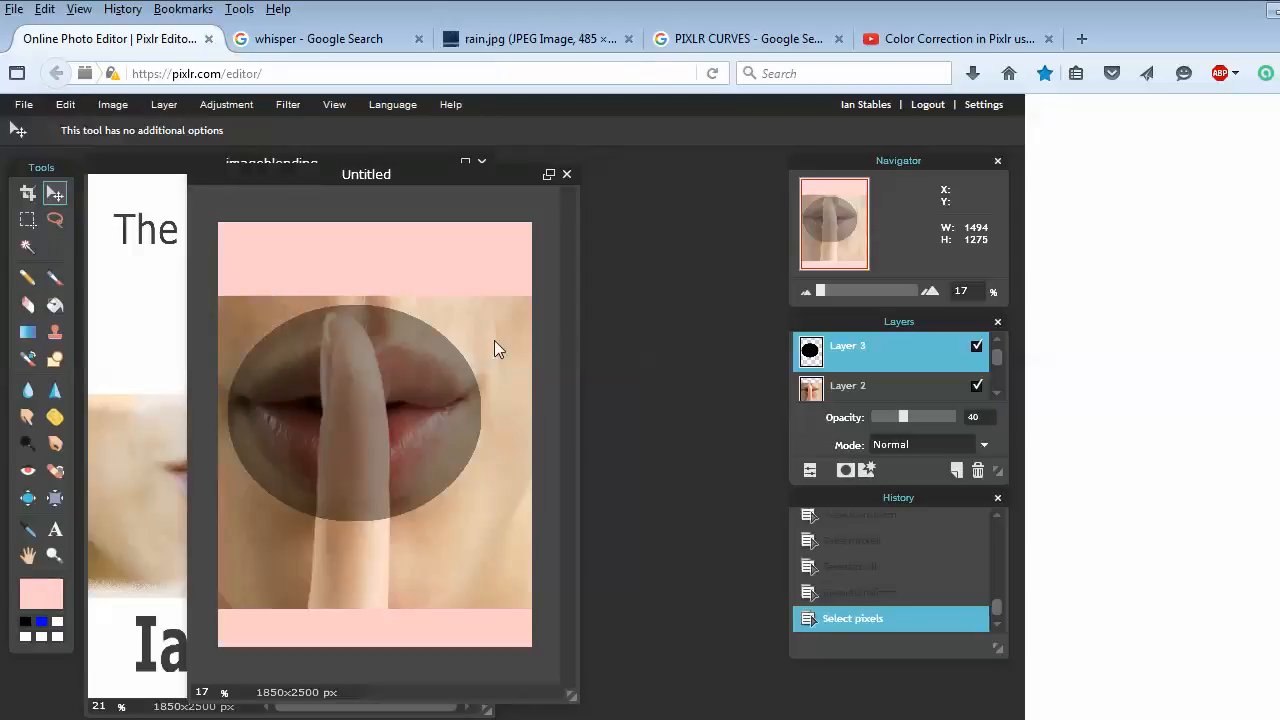
left_click(843, 390)
left_click(64, 110)
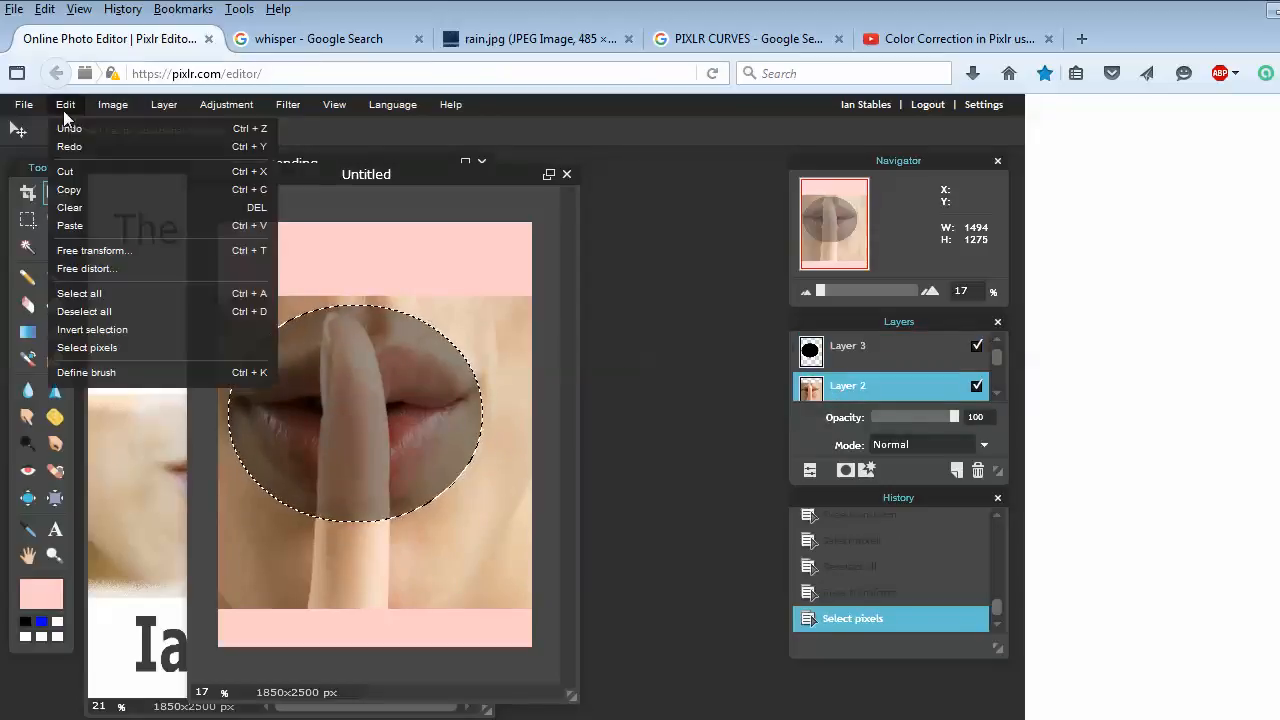
left_click(89, 188)
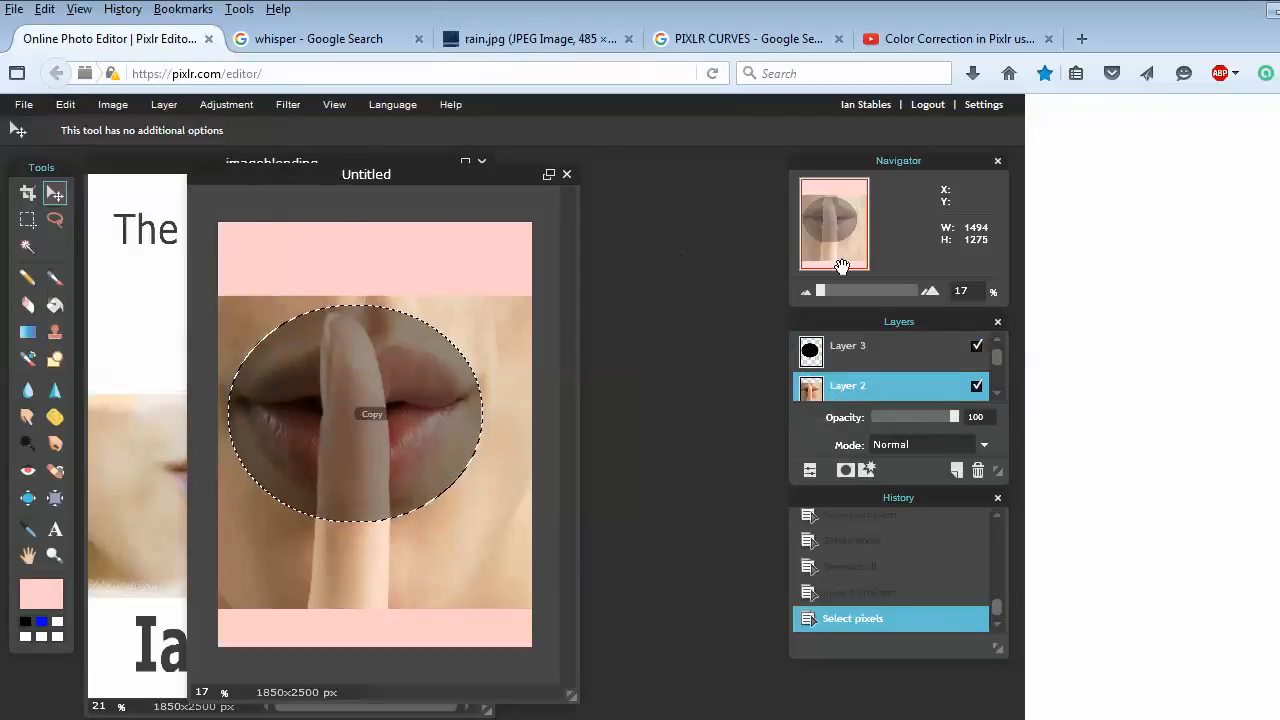
Hide Layer 2 and delete the ellipse on Layer 3.
left_click(976, 386)
left_click(952, 358)
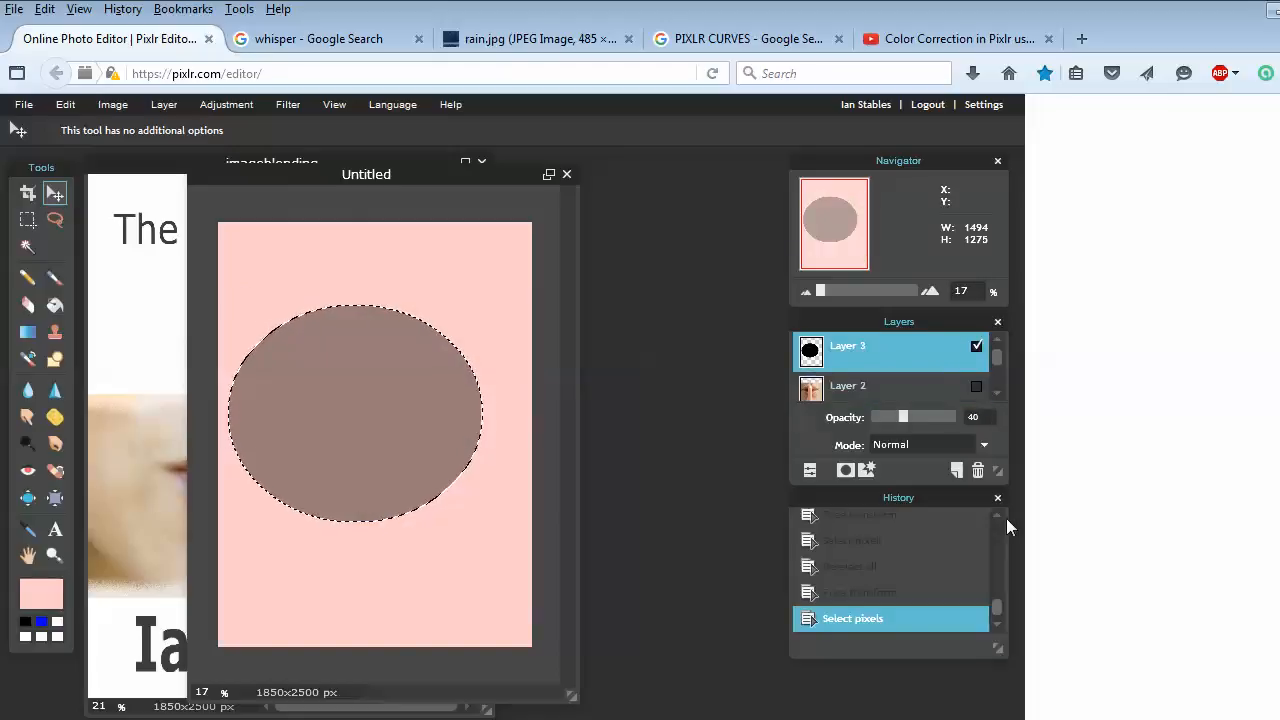
left_click(980, 476)
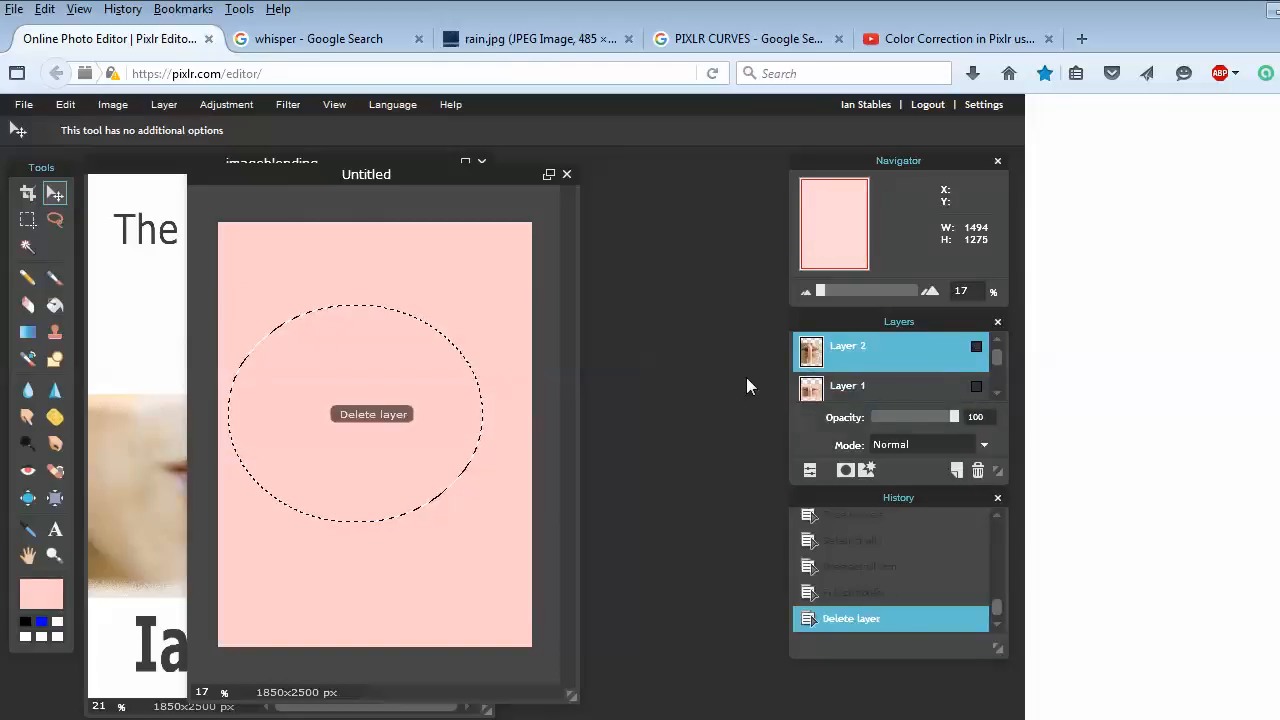
Clear the selection and paste the copied lips oval as a new layer on the pink canvas.
left_click(66, 104)
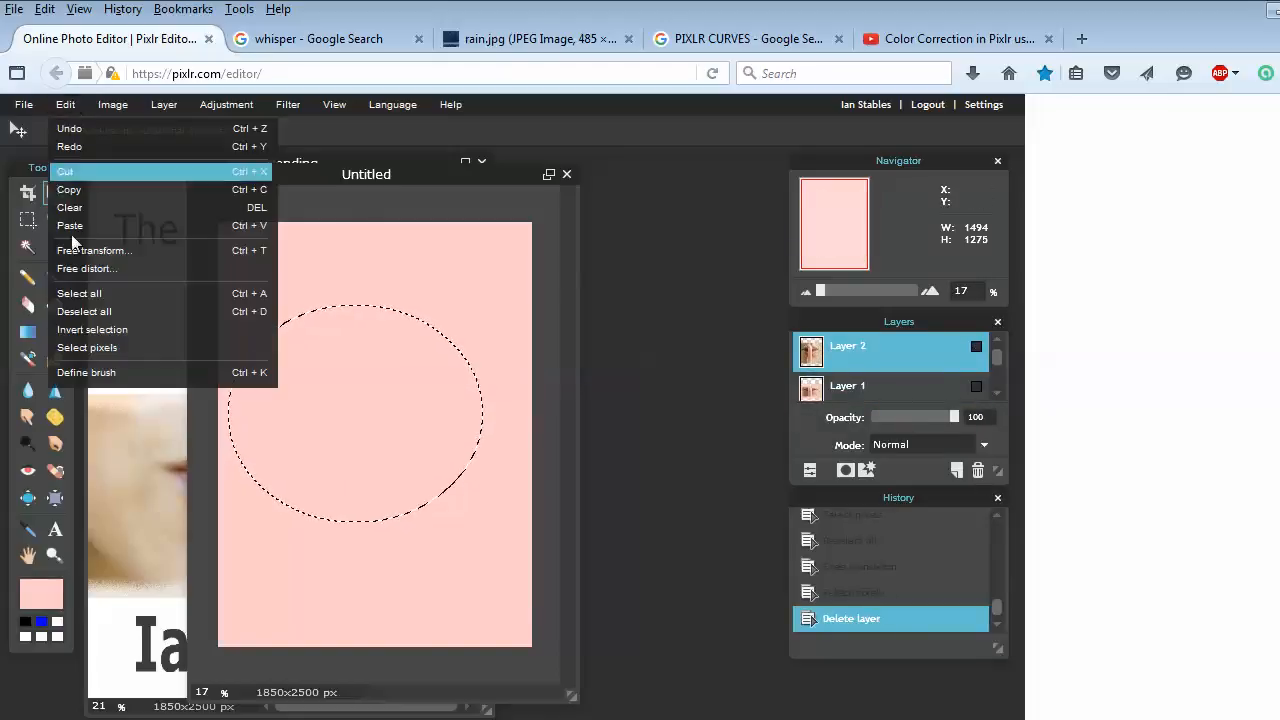
left_click(116, 313)
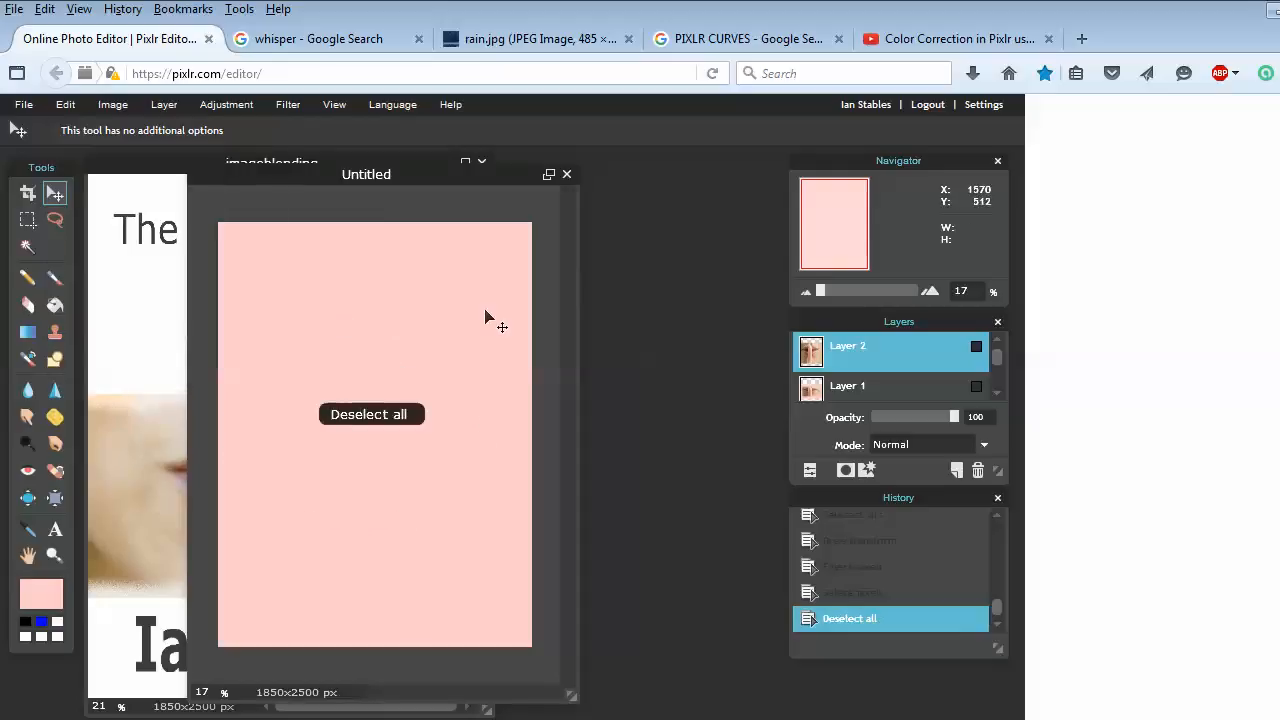
left_click(62, 105)
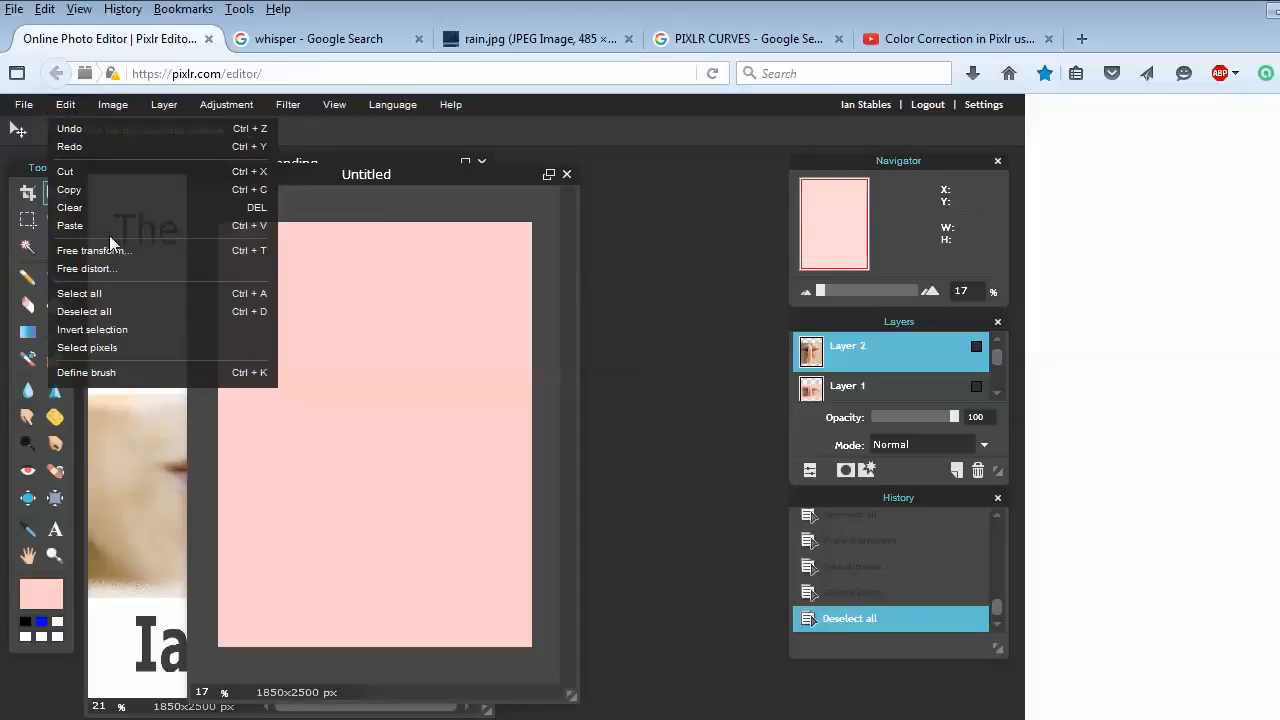
left_click(107, 228)
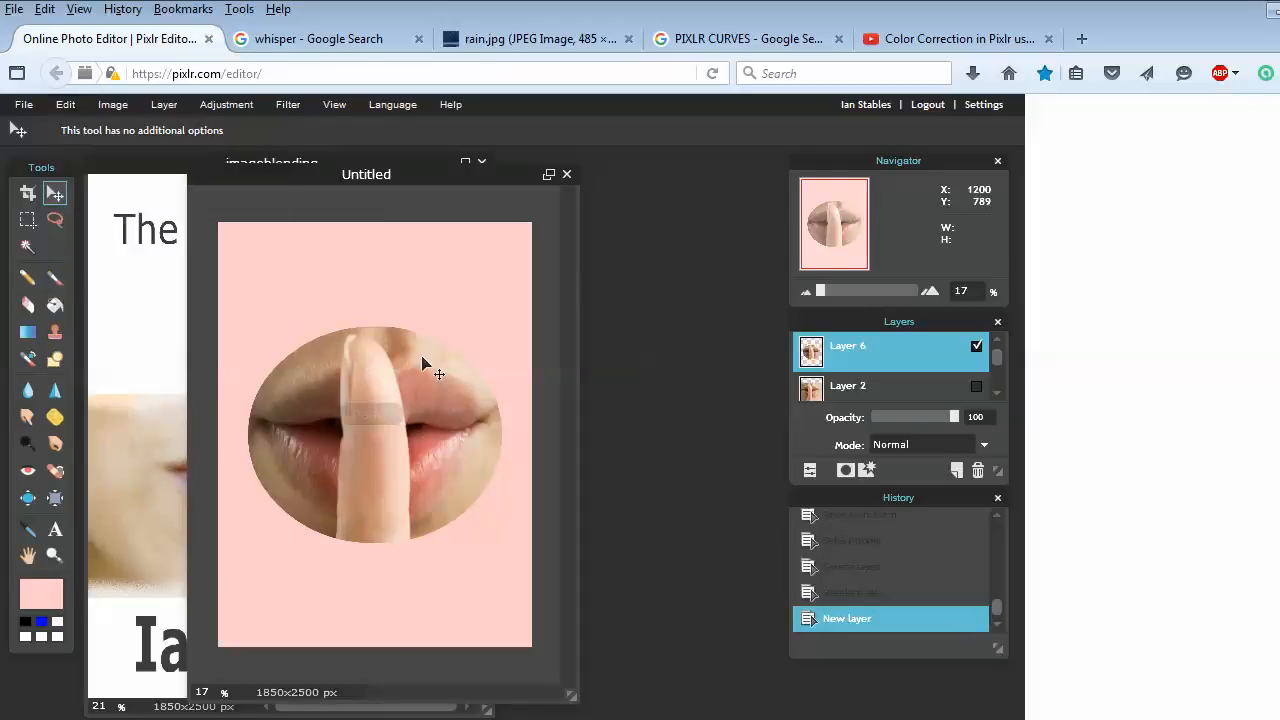
Soften the right and lower edges of the pasted lips oval by painting over them with the soft pink brush.
left_click(55, 278)
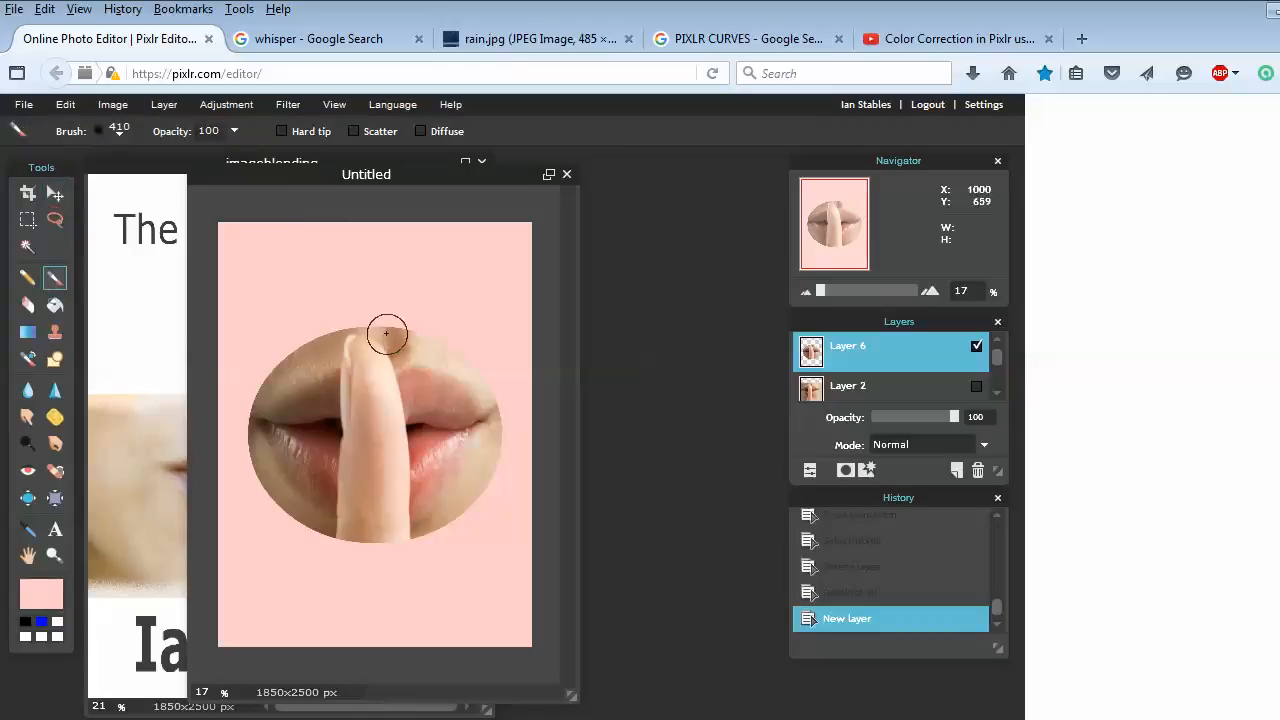
mouse_move(408, 322)
left_mouse_down()
mouse_move(462, 360)
mouse_move(448, 341)
mouse_move(485, 387)
mouse_move(482, 372)
mouse_move(511, 425)
mouse_move(510, 410)
mouse_move(486, 387)
mouse_move(500, 412)
mouse_move(491, 471)
left_mouse_up()
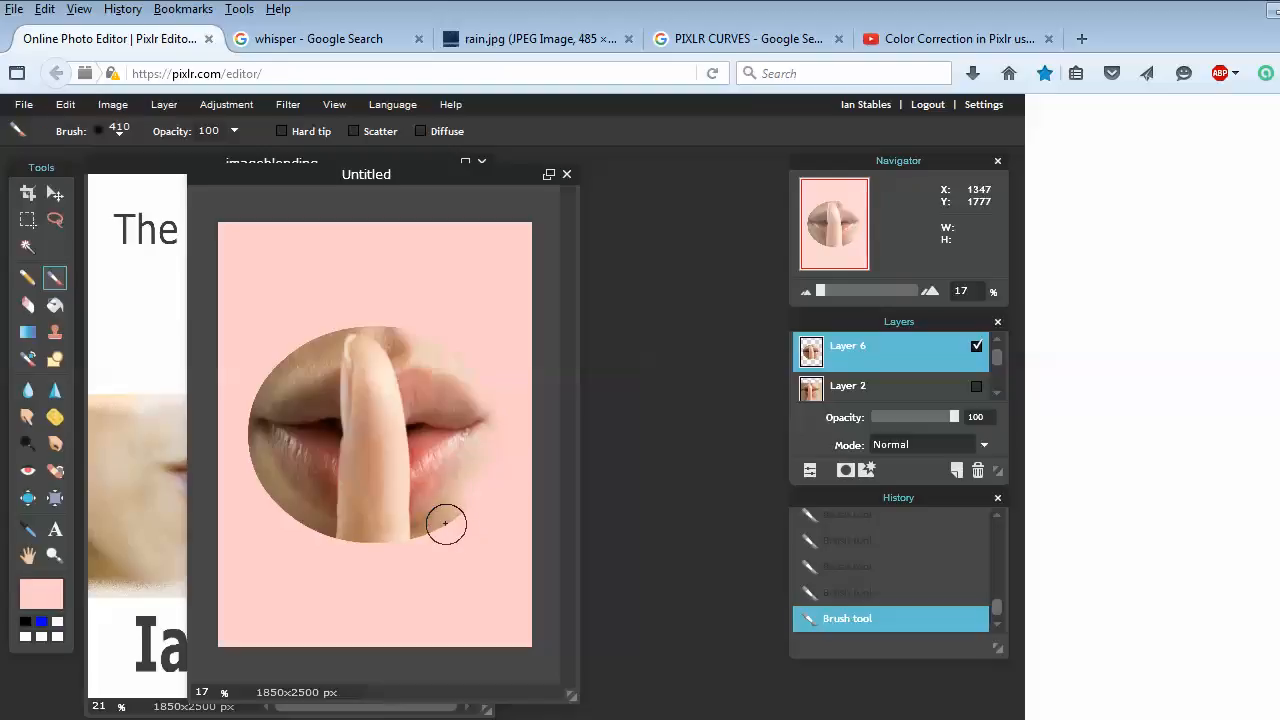
left_click(366, 541)
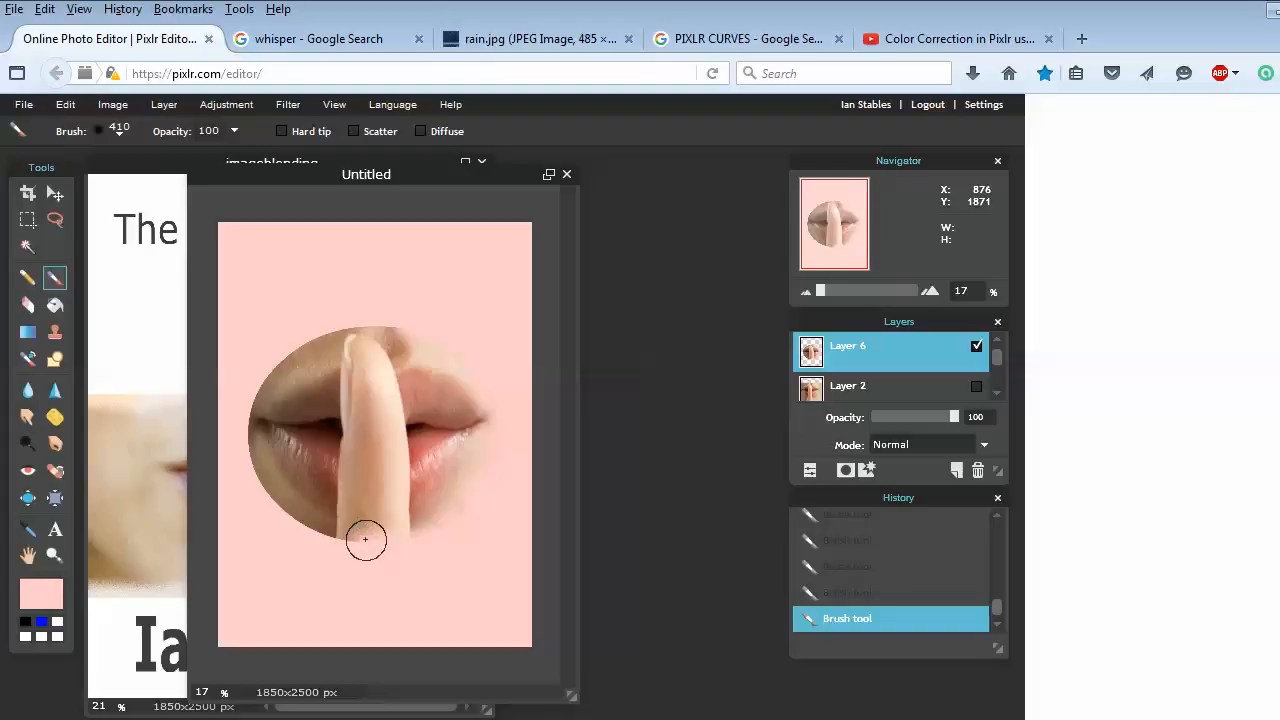